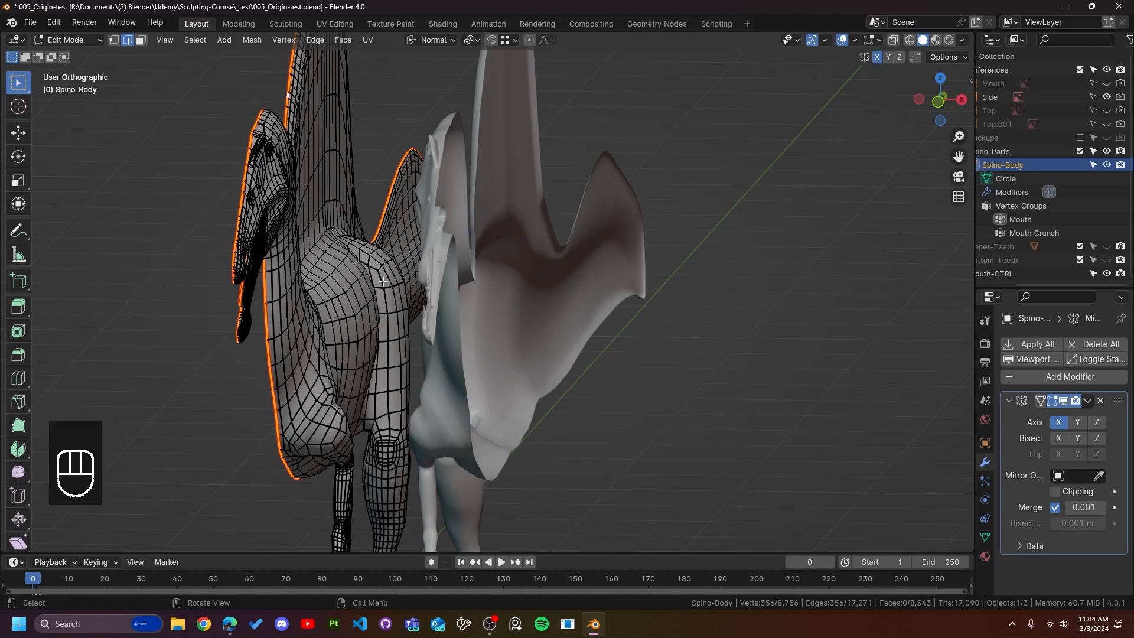
# Step: Switch Spino-Body to Object Mode and widen the properties editor until the Mirror modifier settings are fully readable
pyautogui.press('Tab')
pyautogui.press('Tab')
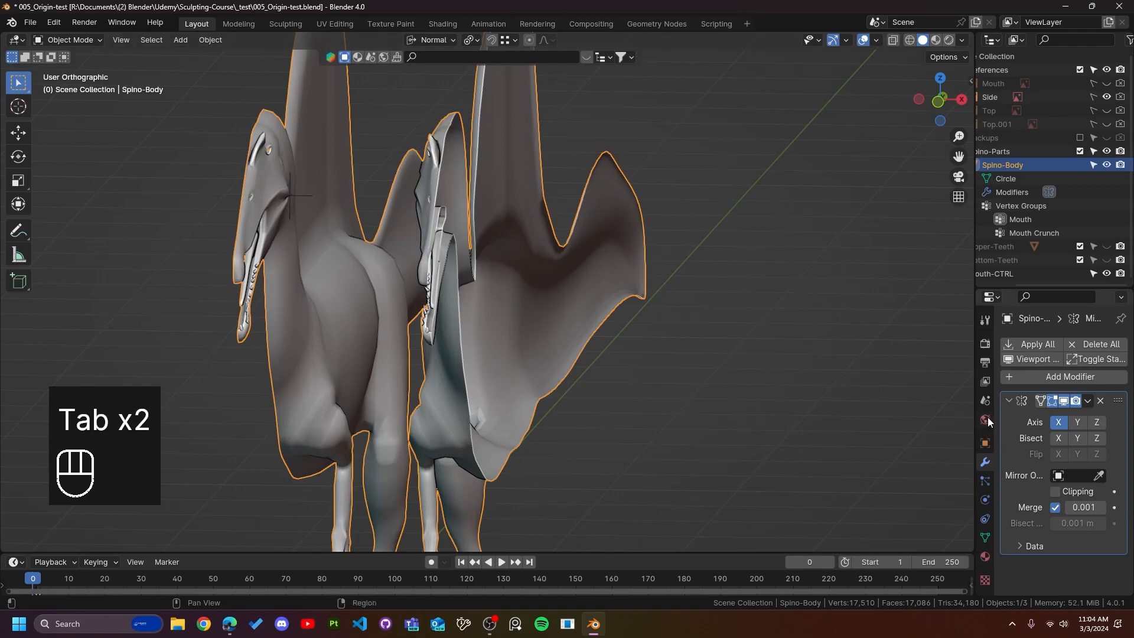
pyautogui.moveTo(986, 416); pyautogui.dragTo(900, 410)
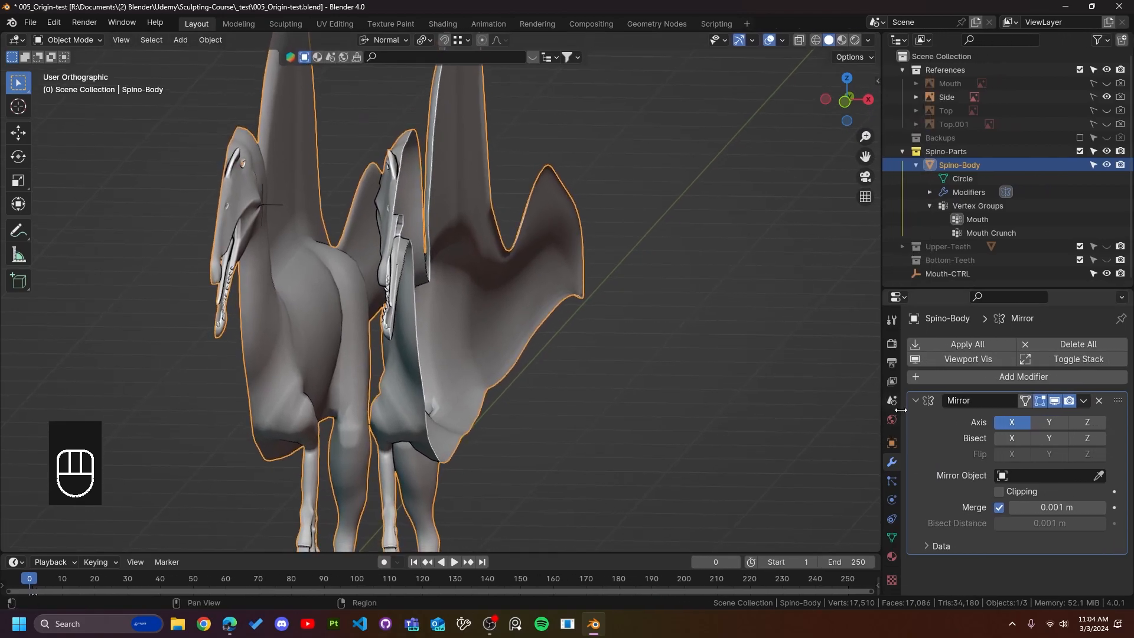
# Step: Toggle the Mirror modifier's viewport display off and on twice to compare the body with and without its mirrored half
pyautogui.click(1055, 401)
pyautogui.click(1054, 401)
pyautogui.click(1055, 401)
pyautogui.click(1054, 401)
# Step: Examine the point between the feet where the inner claws of the two mirrored halves meet
pyautogui.scroll(-3, 423, 427)
pyautogui.keyDown('shift'); pyautogui.moveTo(451, 492); pyautogui.dragTo(483, 409, button='middle'); pyautogui.keyUp('shift')
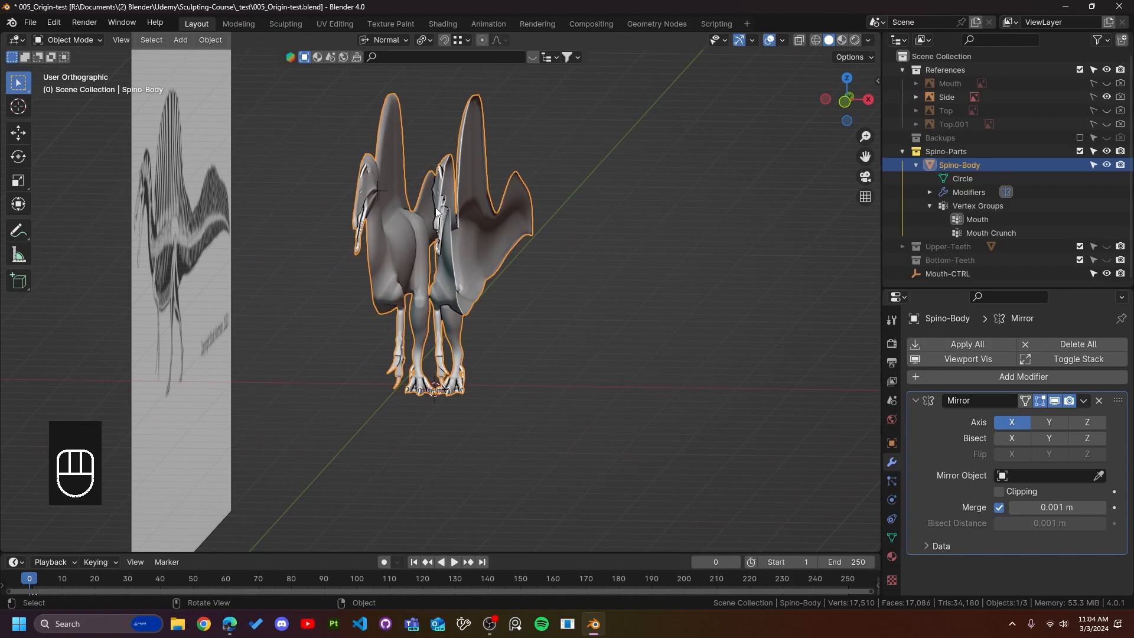
pyautogui.scroll(5, 437, 236)
pyautogui.keyDown('shift'); pyautogui.moveTo(473, 419); pyautogui.dragTo(442, 331, button='middle'); pyautogui.keyUp('shift')
pyautogui.scroll(2, 367, 419)
pyautogui.scroll(3, 366, 419)
pyautogui.keyDown('shift'); pyautogui.moveTo(344, 434); pyautogui.dragTo(530, 236, button='middle'); pyautogui.keyUp('shift')
pyautogui.scroll(4, 490, 331)
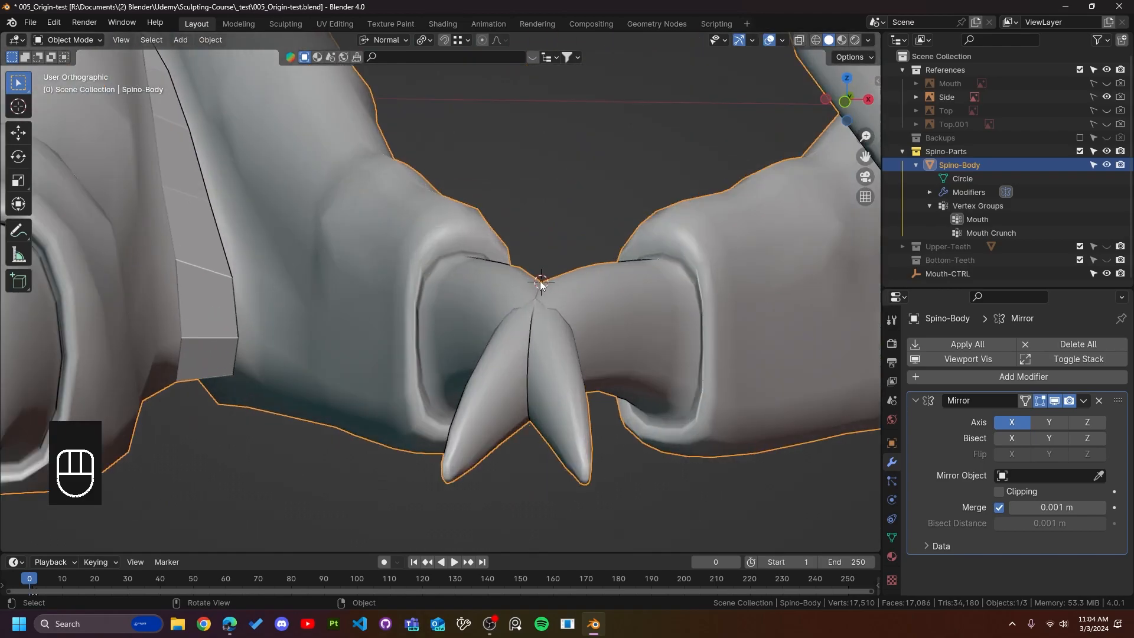
# Step: Place the 3D cursor a short distance away from the meeting point of the inner toes
pyautogui.keyDown('shift'); pyautogui.rightClick(758, 121); pyautogui.keyUp('shift')
pyautogui.scroll(-6, 541, 282)
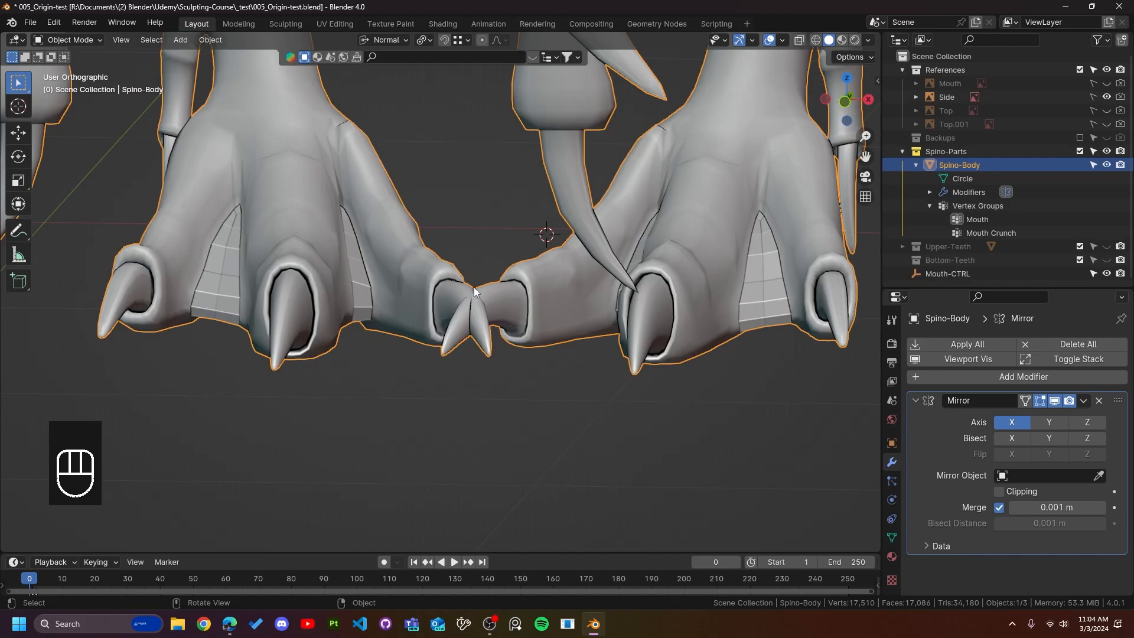
pyautogui.scroll(-3, 474, 299)
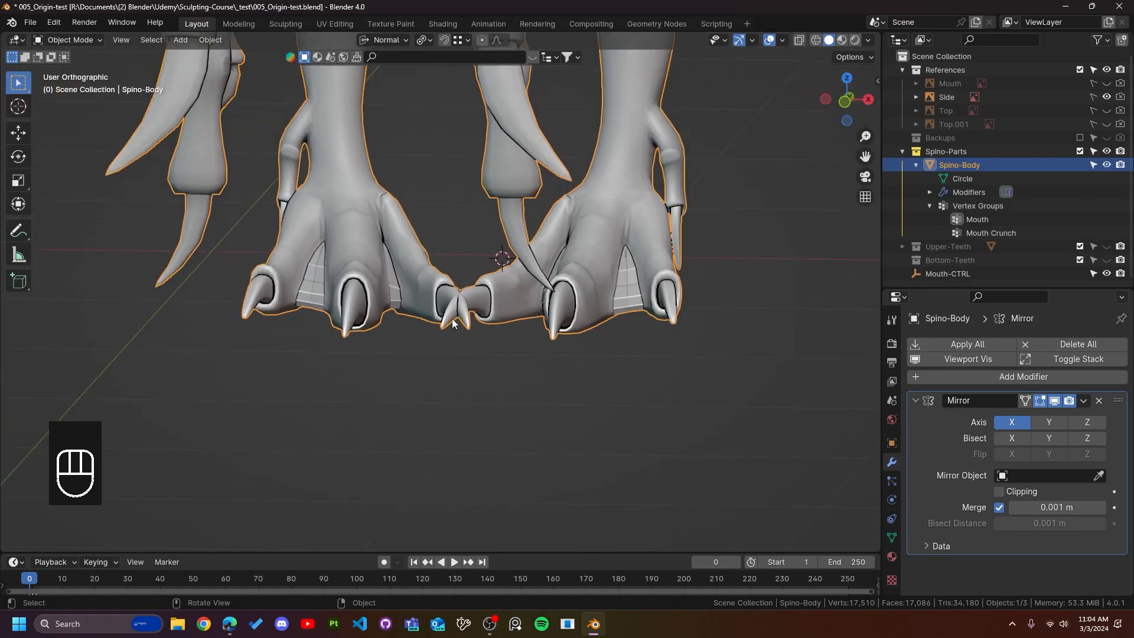
pyautogui.scroll(-8, 452, 317)
# Step: Examine the gap between the two mirrored body halves from the front, up to the heads and sails
pyautogui.moveTo(426, 242); pyautogui.dragTo(440, 241, button='middle')
pyautogui.keyDown('shift'); pyautogui.moveTo(385, 143); pyautogui.dragTo(429, 382, button='middle'); pyautogui.keyUp('shift')
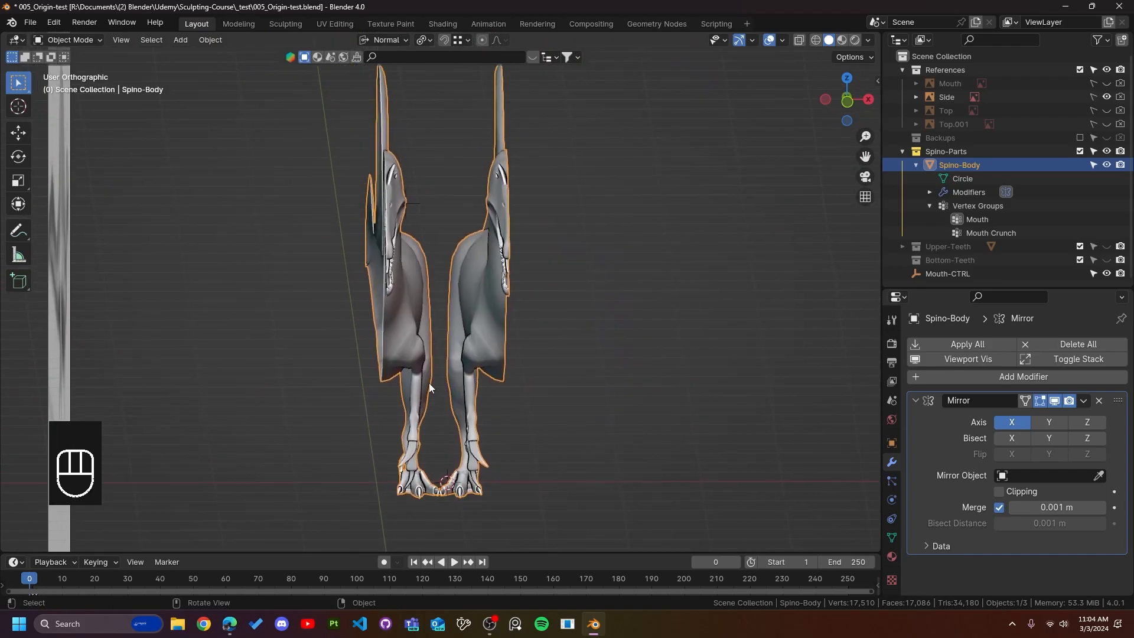
pyautogui.scroll(5, 428, 383)
pyautogui.scroll(-2, 420, 386)
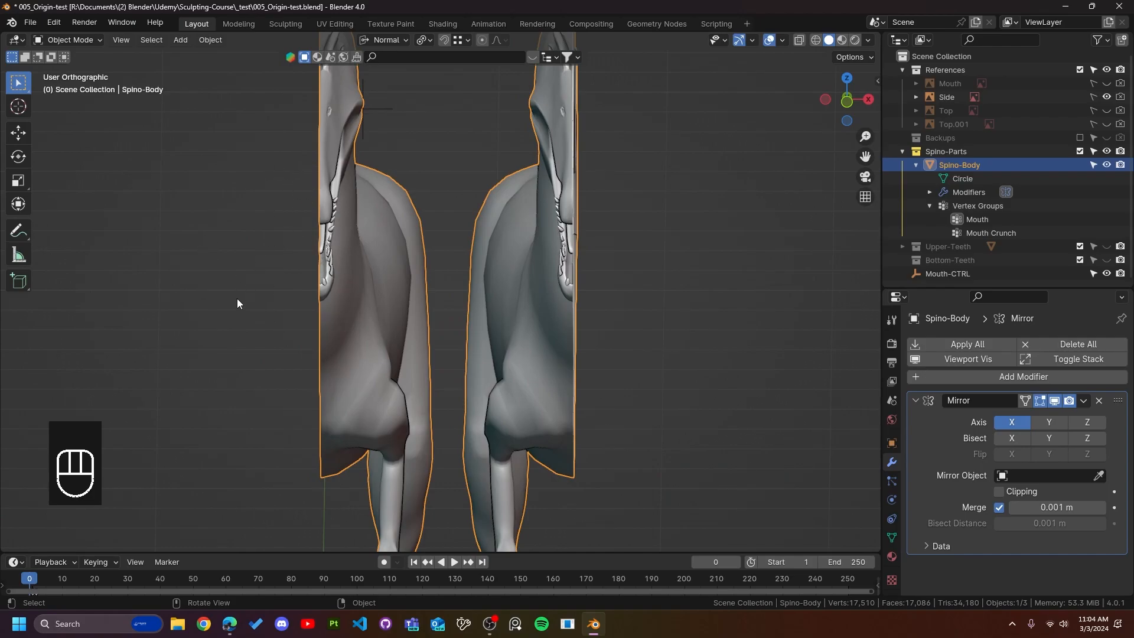
pyautogui.scroll(-3, 348, 336)
pyautogui.scroll(4, 351, 331)
pyautogui.keyDown('shift'); pyautogui.moveTo(335, 236); pyautogui.dragTo(440, 322, button='middle'); pyautogui.keyUp('shift')
pyautogui.scroll(-5, 442, 284)
pyautogui.scroll(3, 443, 274)
pyautogui.keyDown('shift'); pyautogui.moveTo(400, 204); pyautogui.dragTo(458, 331, button='middle'); pyautogui.keyUp('shift')
# Step: Select the open edge loop along the centre cut of the head and sail in edge mode, and return to Object Mode
pyautogui.press('Tab')
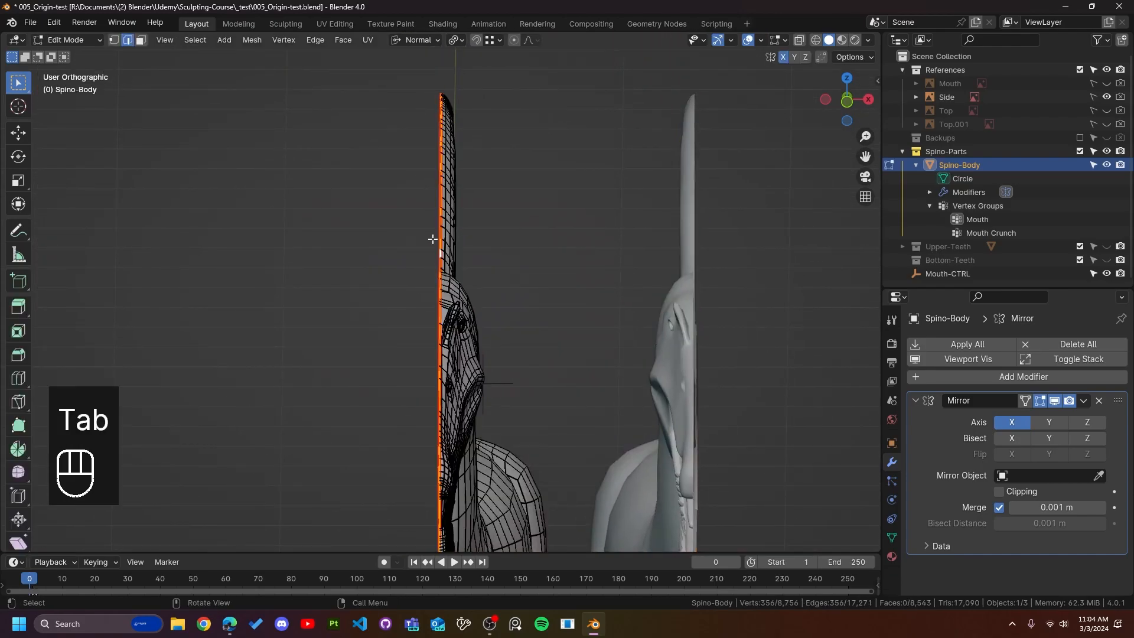
pyautogui.scroll(5, 437, 282)
pyautogui.scroll(4, 427, 235)
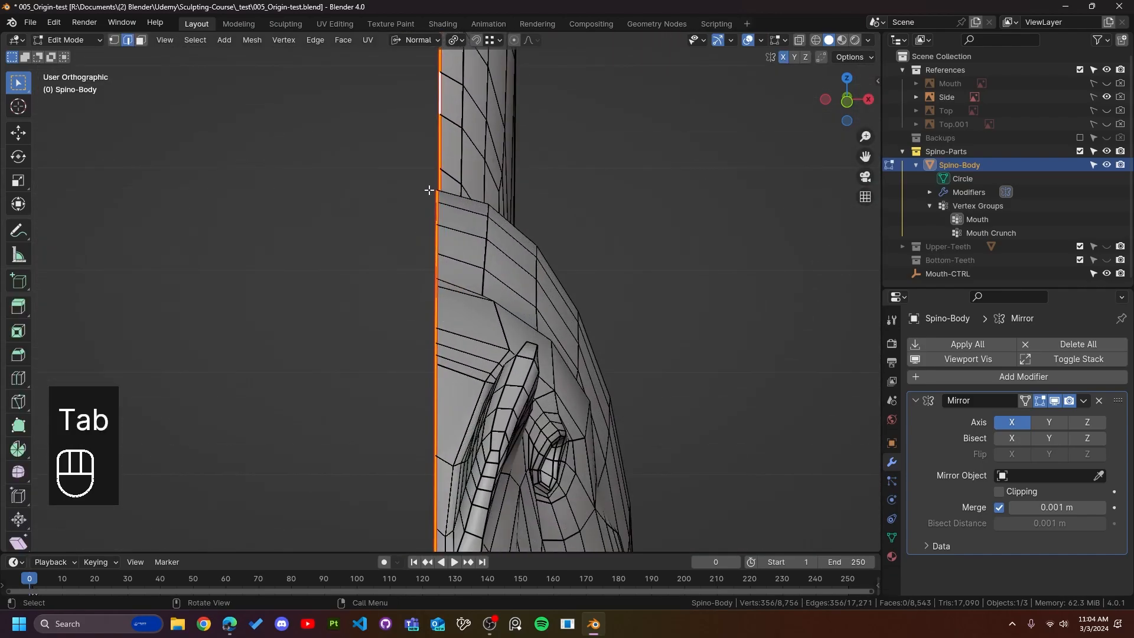
pyautogui.press('2')
pyautogui.keyDown('alt'); pyautogui.click(440, 141); pyautogui.keyUp('alt')
pyautogui.scroll(-4, 441, 195)
pyautogui.scroll(2, 440, 237)
pyautogui.scroll(-5, 441, 253)
pyautogui.scroll(6, 442, 253)
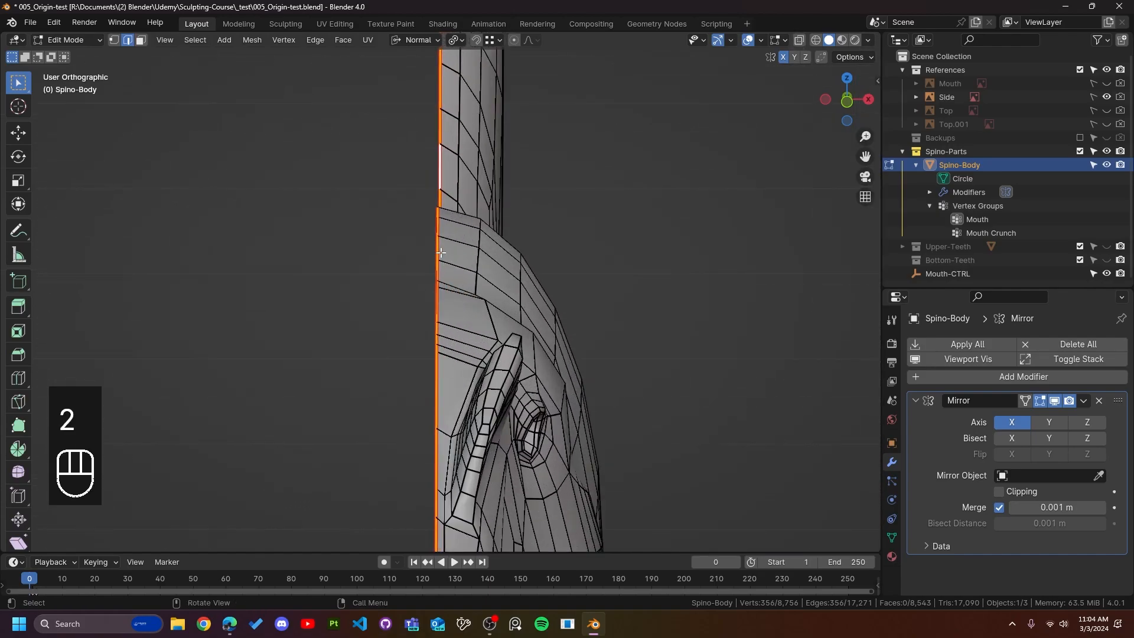
pyautogui.keyDown('alt'); pyautogui.click(436, 224); pyautogui.keyUp('alt')
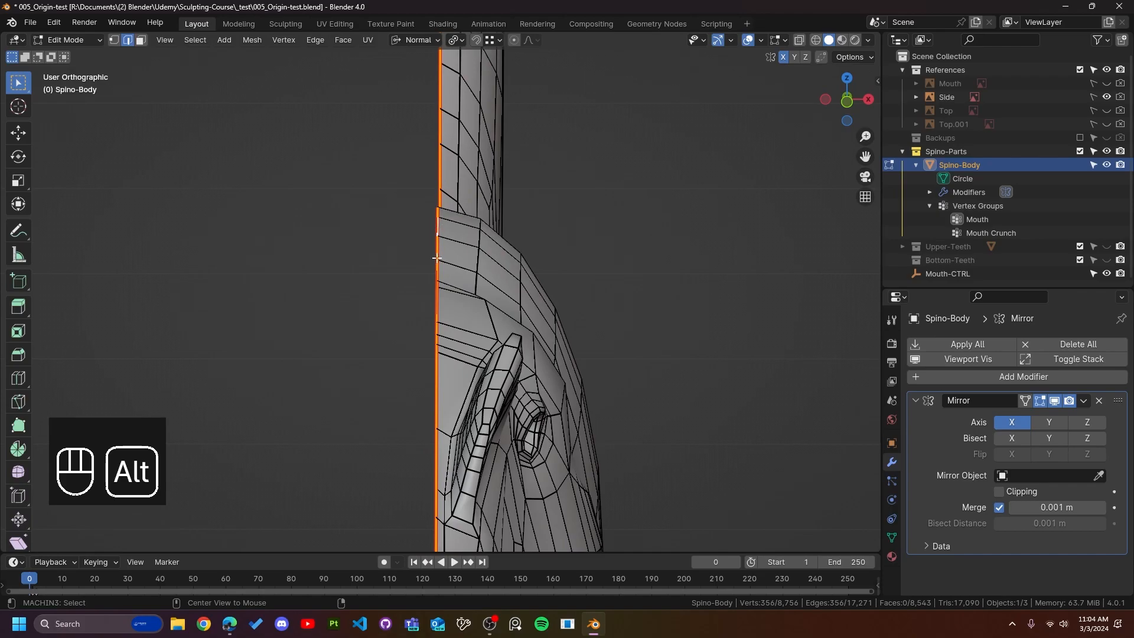
pyautogui.press('Tab')
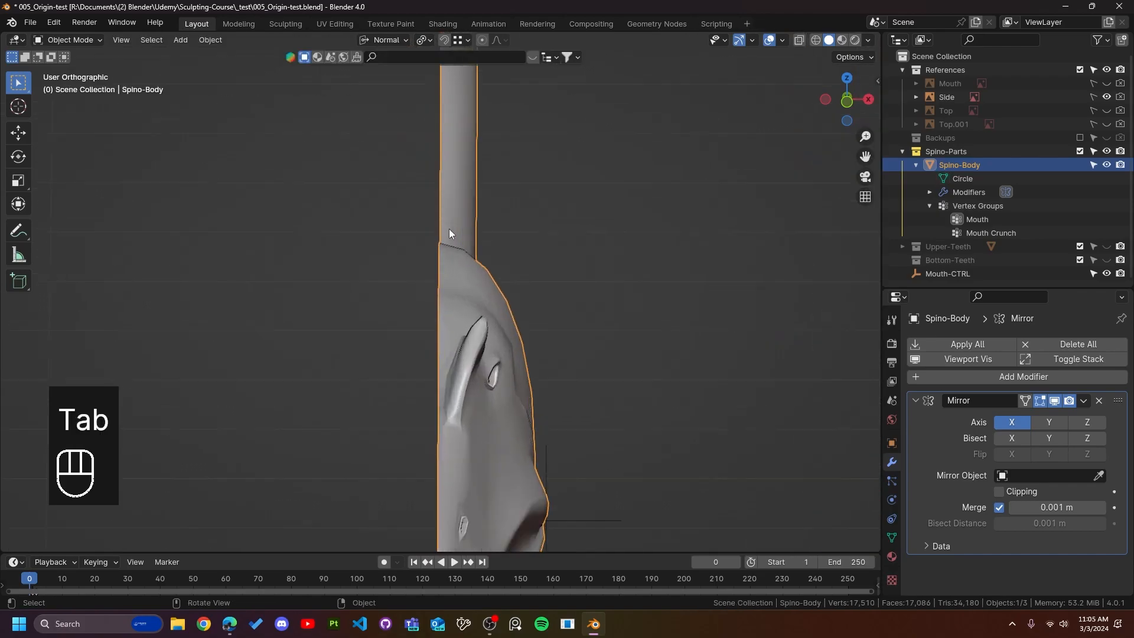
# Step: Try to move a single vertex on the open centre edge of the head outward
pyautogui.scroll(3, 449, 225)
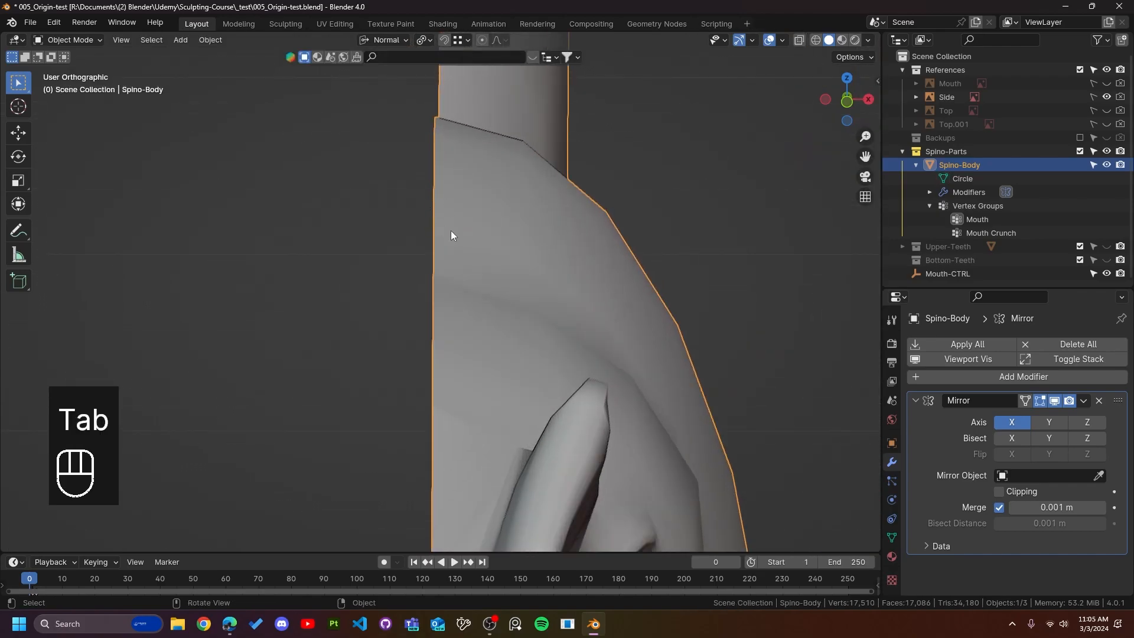
pyautogui.press('Tab')
pyautogui.press('1')
pyautogui.click(434, 225)
pyautogui.press('g')
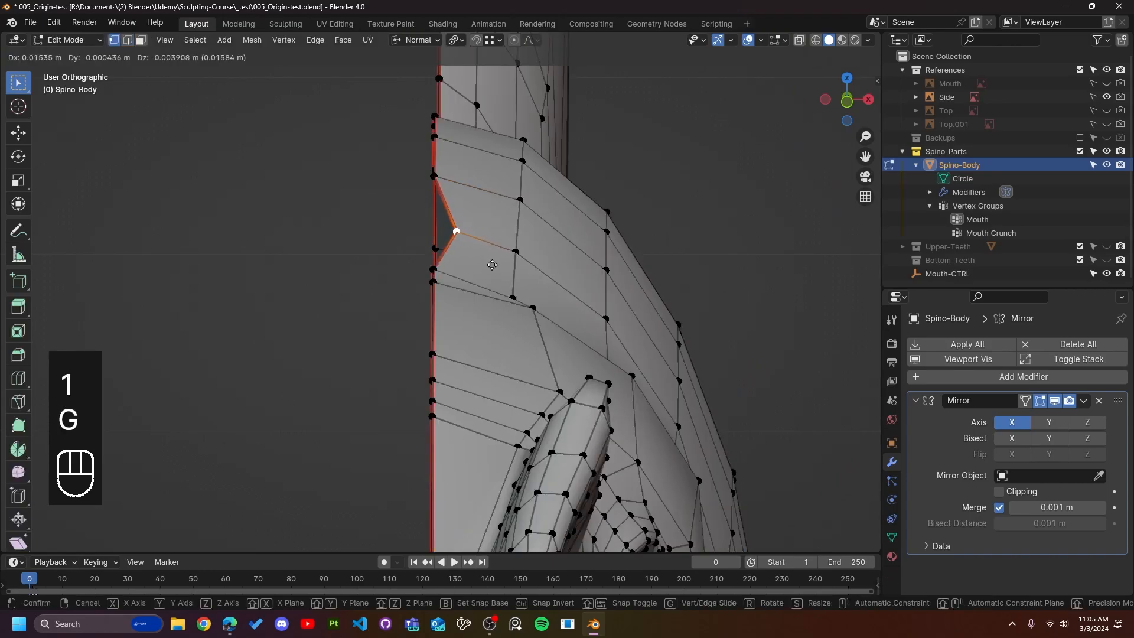
pyautogui.rightClick(487, 270)
pyautogui.scroll(-10, 445, 286)
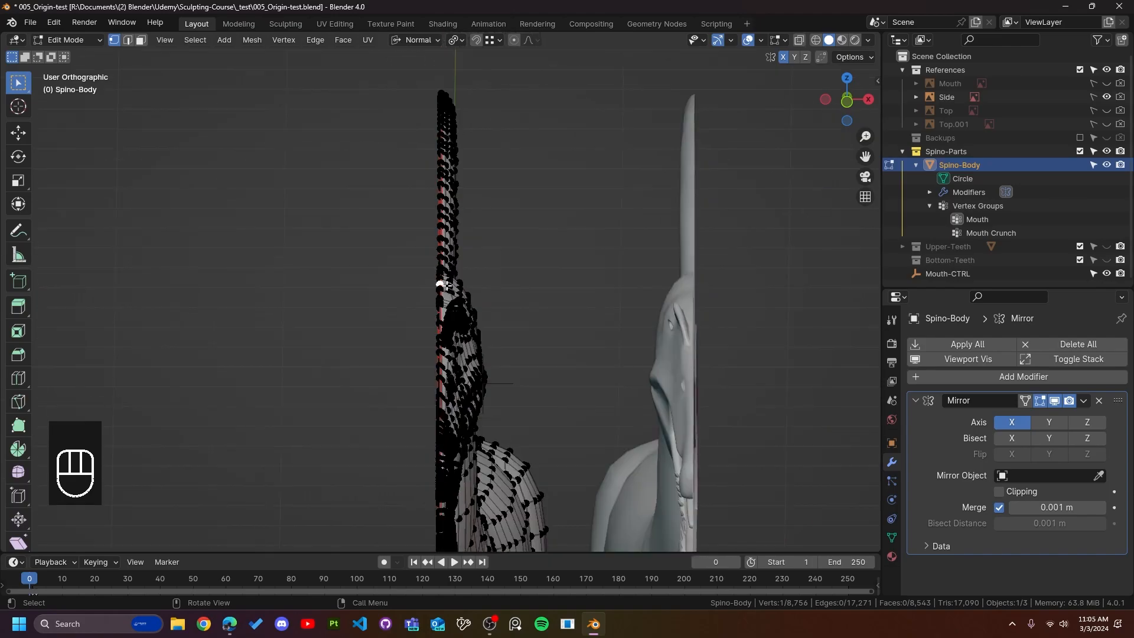
# Step: Check the centre cut near the jaw in Object Mode and select its open edge loop in edge mode
pyautogui.press('Tab')
pyautogui.scroll(10, 477, 383)
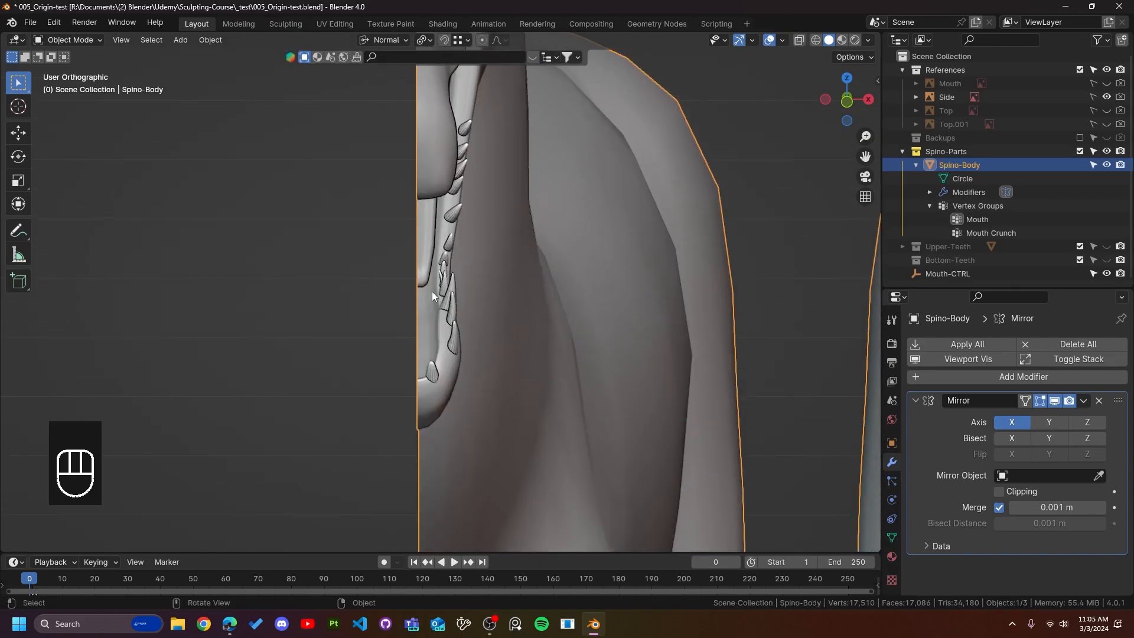
pyautogui.press('Tab')
pyautogui.scroll(3, 407, 278)
pyautogui.press('2')
pyautogui.scroll(2, 404, 269)
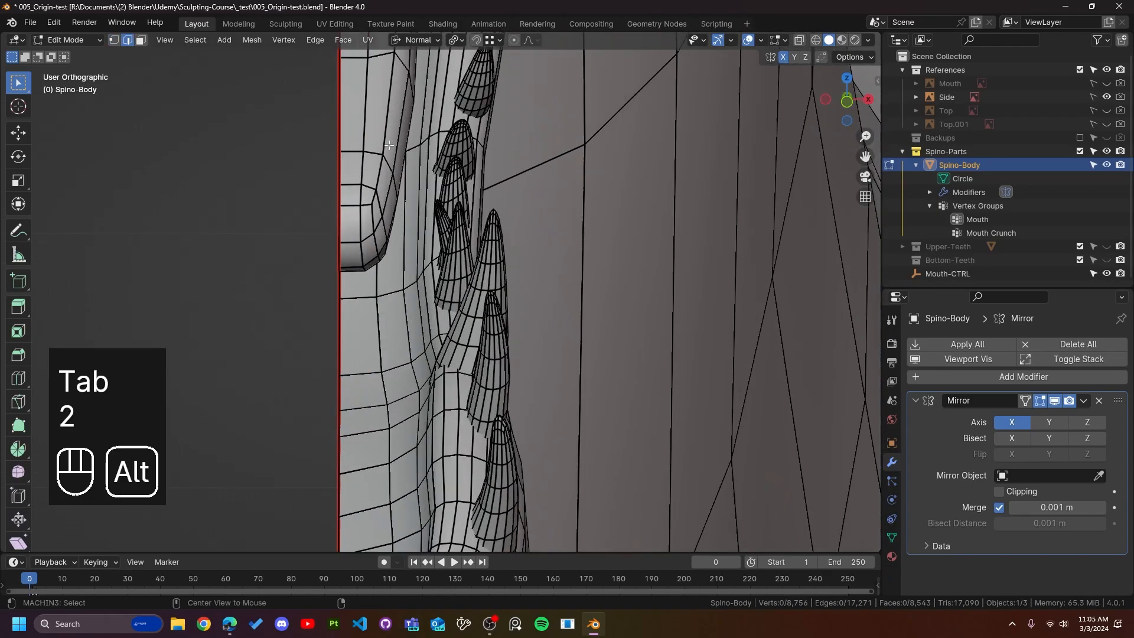
pyautogui.keyDown('alt'); pyautogui.click(337, 114); pyautogui.keyUp('alt')
pyautogui.scroll(-5, 347, 233)
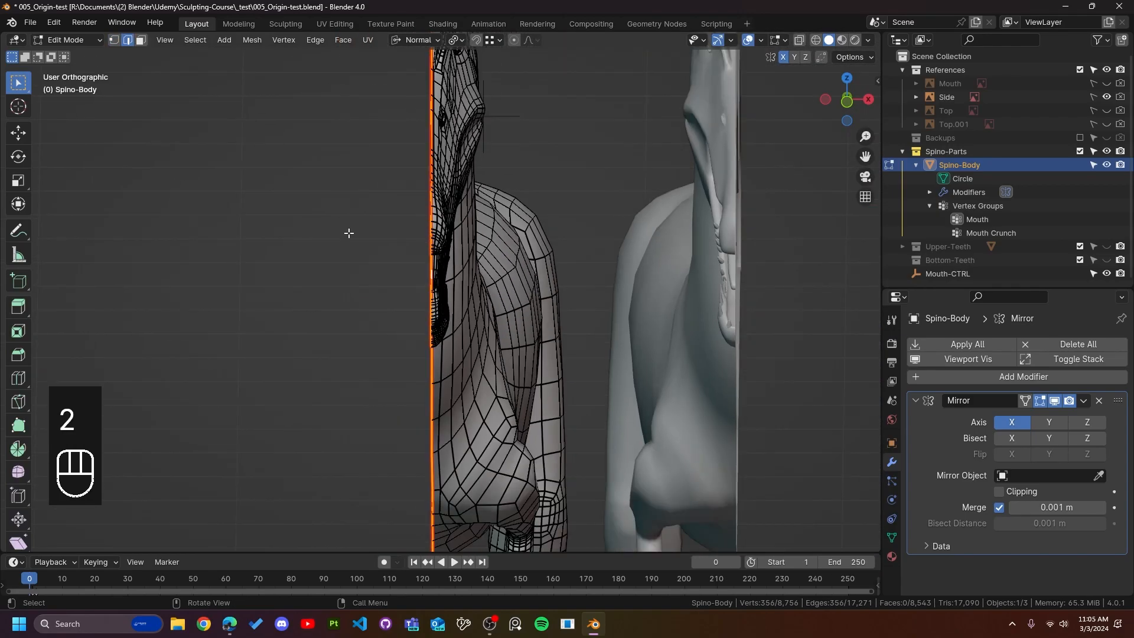
# Step: Try to scale the selected centre edge loop along Y from the top view
pyautogui.scroll(-4, 413, 336)
pyautogui.moveTo(412, 336); pyautogui.dragTo(464, 292, button='middle')
pyautogui.scroll(3, 465, 282)
pyautogui.press('`')
pyautogui.scroll(6, 442, 280)
pyautogui.press('s')
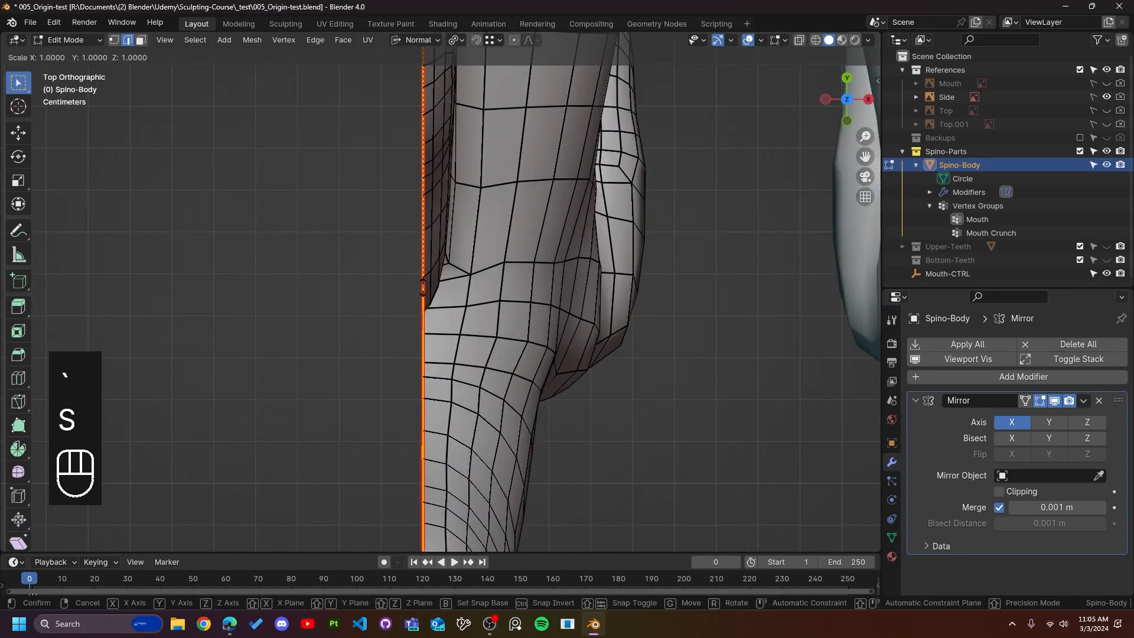
pyautogui.press('y')
pyautogui.click(422, 287)
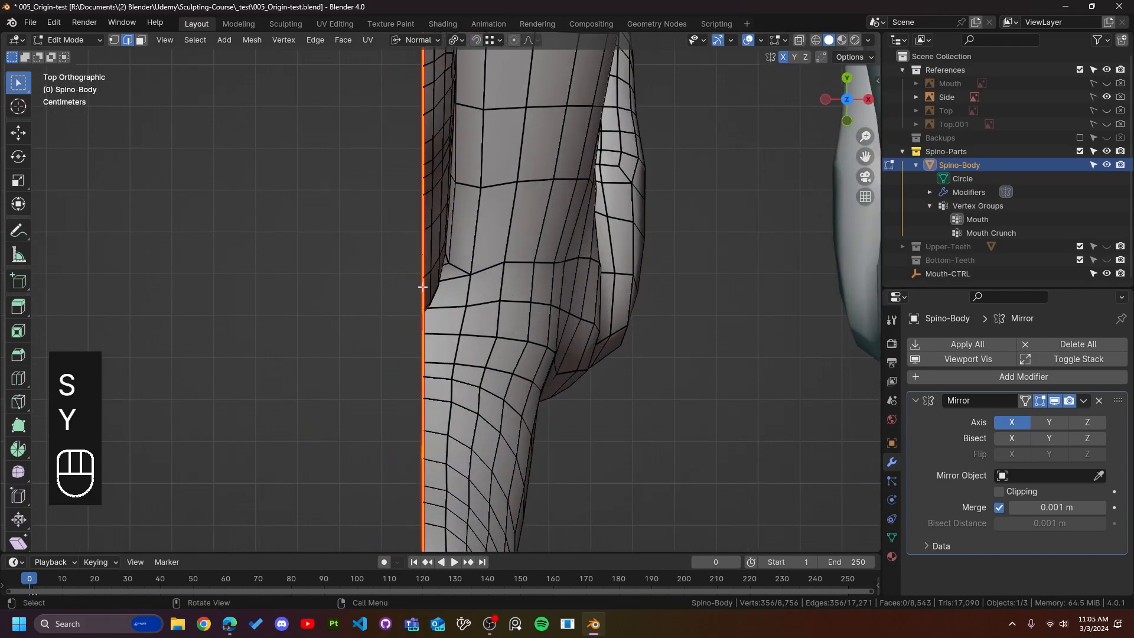
# Step: Set the transform orientation to Global and try scaling the centre edge loop to 0 along Y
pyautogui.click(420, 44)
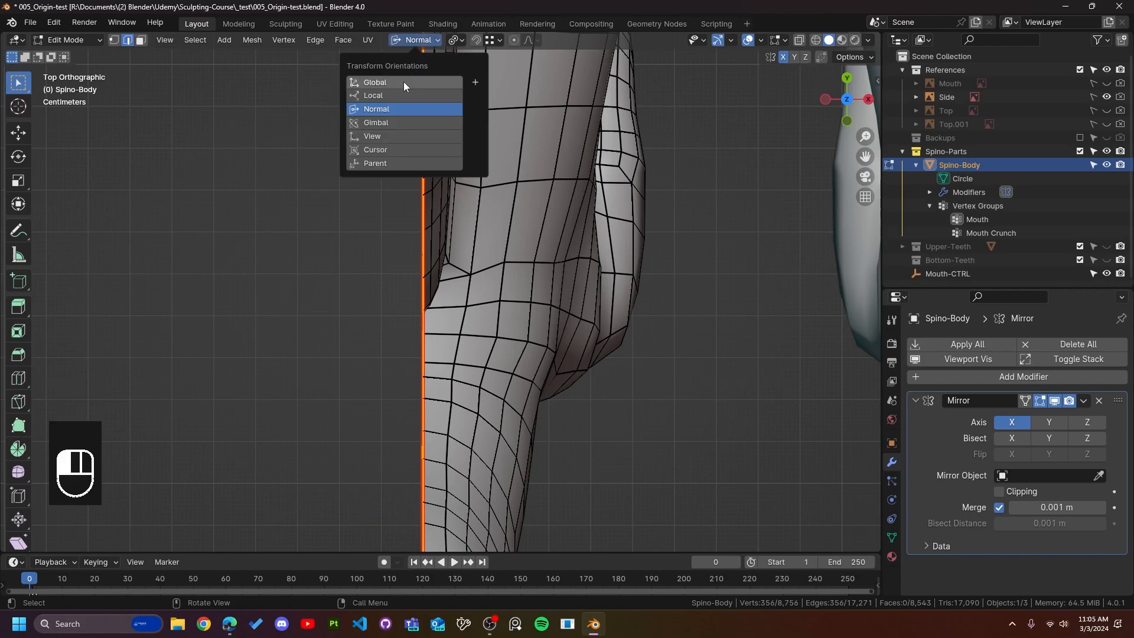
pyautogui.click(430, 88)
pyautogui.press('s')
pyautogui.press('y')
pyautogui.press('KP_0')
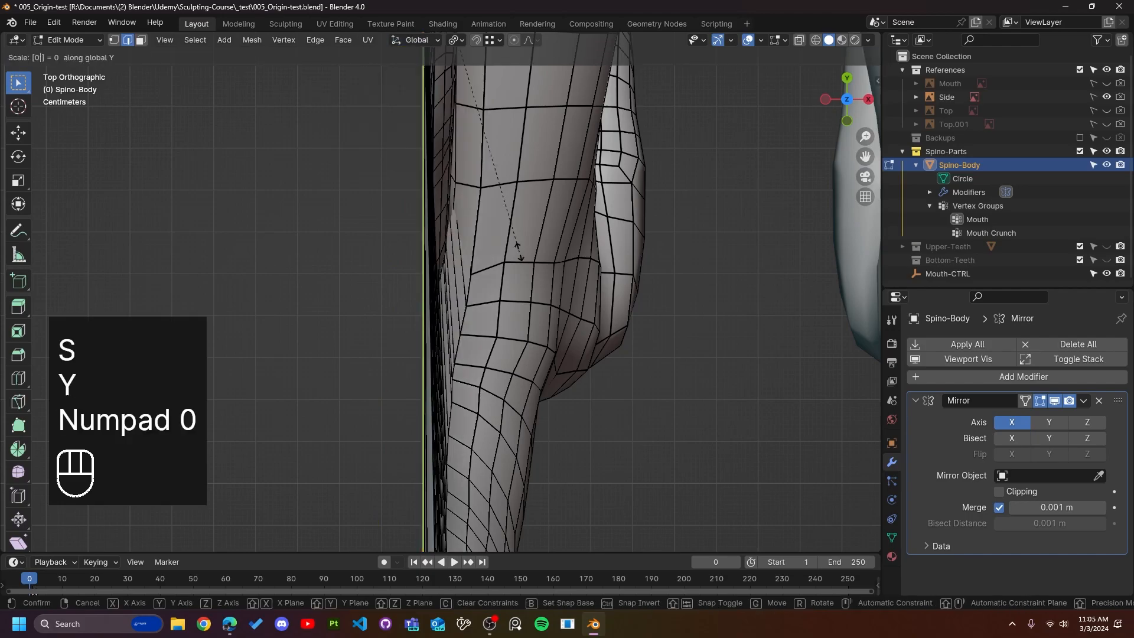
pyautogui.click(524, 204)
# Step: Flatten the centre edge loop by scaling it to 0 along global X, and inspect the cut from an angle
pyautogui.press('s')
pyautogui.press('x')
pyautogui.press('KP_0')
pyautogui.press('KP_Enter')
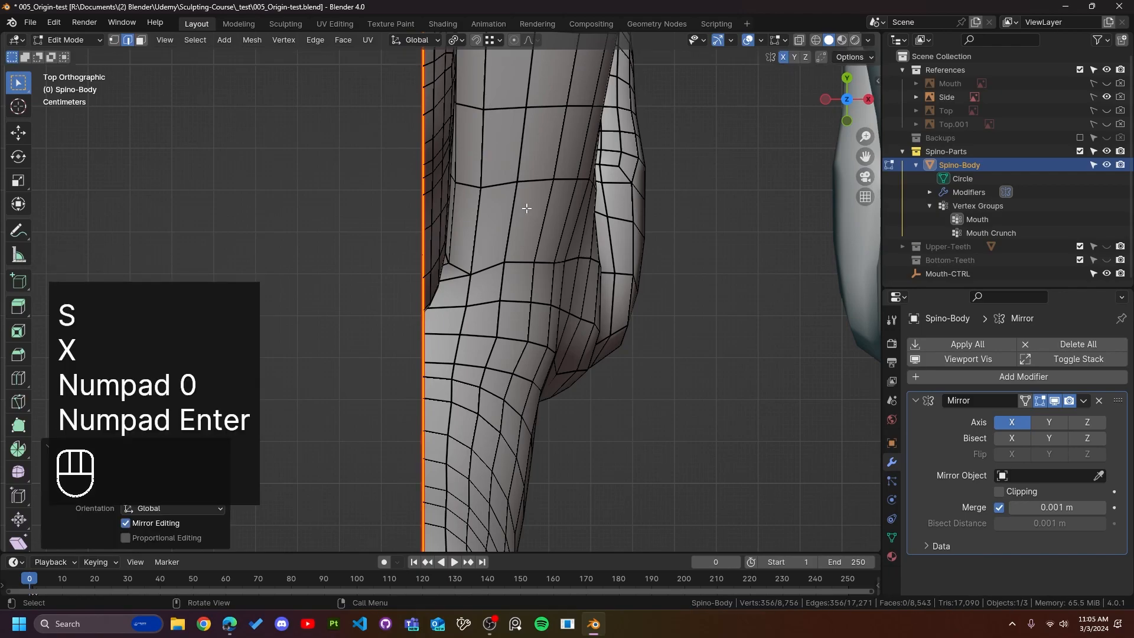
pyautogui.scroll(-3, 512, 205)
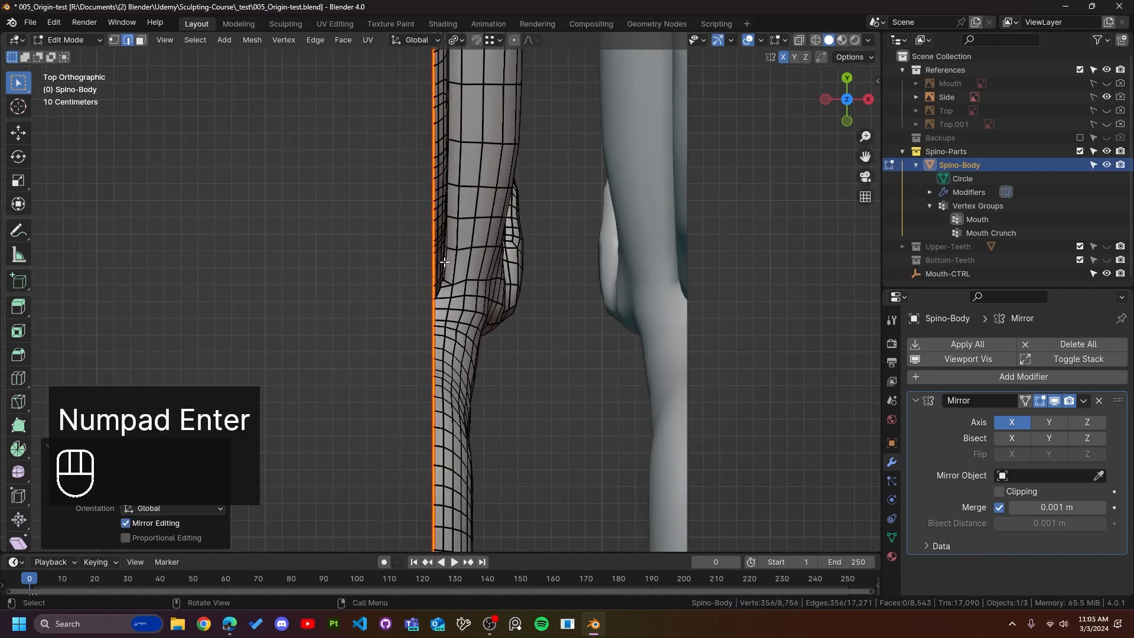
pyautogui.moveTo(439, 69); pyautogui.dragTo(613, 272, button='middle')
pyautogui.scroll(5, 617, 300)
pyautogui.moveTo(580, 232); pyautogui.dragTo(577, 243, button='middle')
pyautogui.scroll(-5, 577, 245)
# Step: Undo the scaling of the centre loop and the edit-mode selection, returning to Object Mode with nothing selected
pyautogui.hotkey('ctrl', 'z')
pyautogui.hotkey('ctrl', 'z')
pyautogui.hotkey('ctrl', 'z')
pyautogui.hotkey('ctrl', 'z')
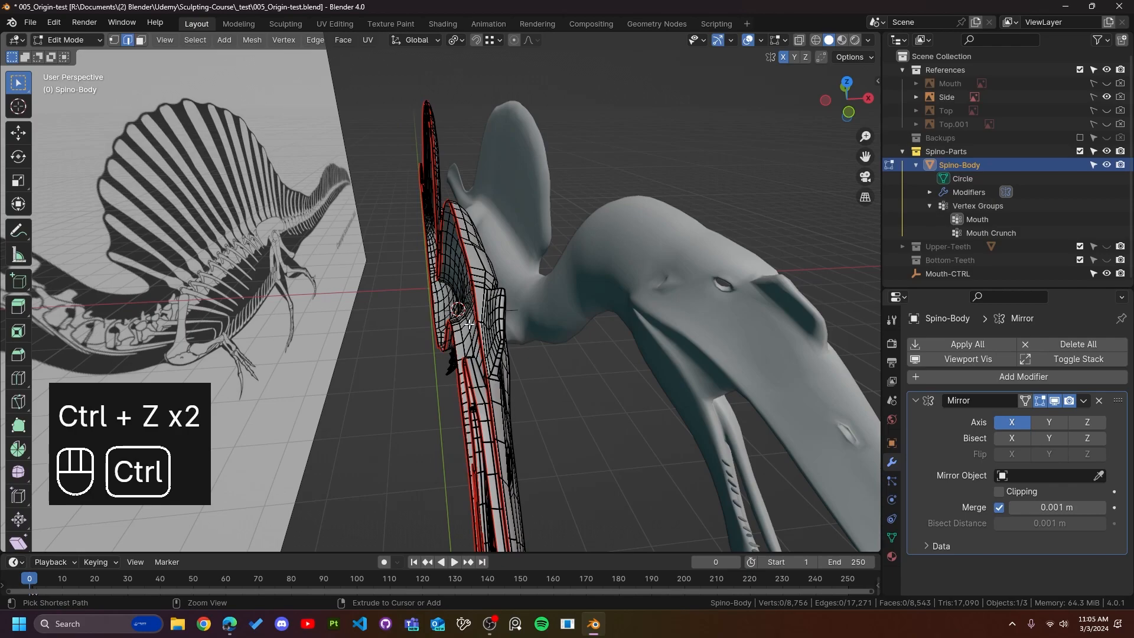
pyautogui.click(650, 164)
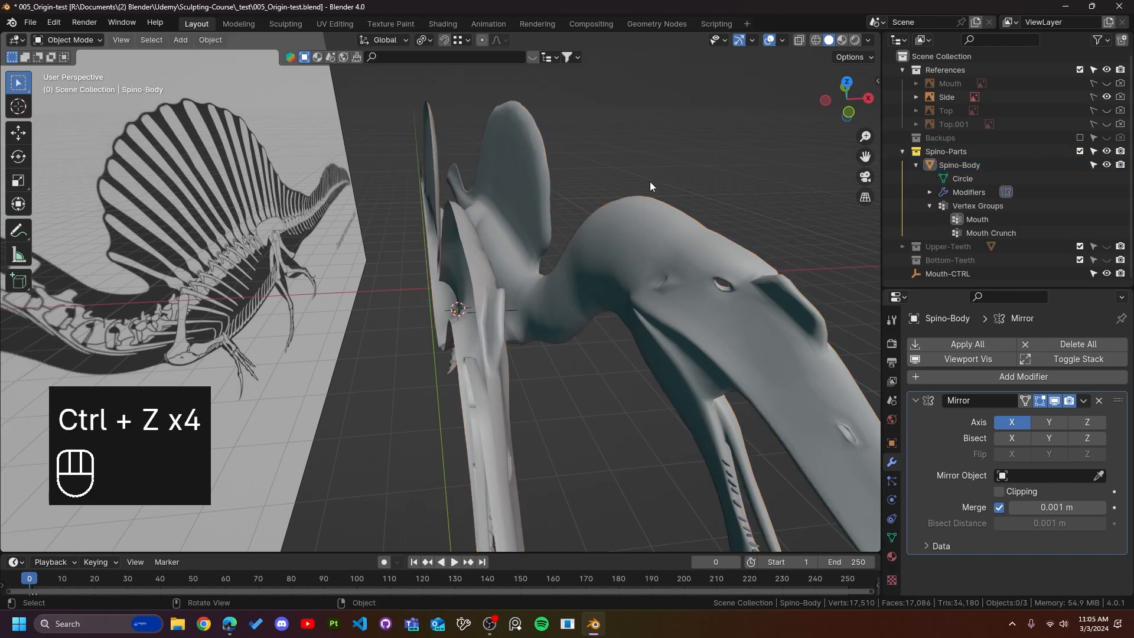
# Step: Select Spino-Body and examine the separated mirrored halves from the front, below and the side
pyautogui.scroll(-6, 493, 335)
pyautogui.scroll(4, 493, 339)
pyautogui.moveTo(493, 338); pyautogui.dragTo(411, 225, button='middle')
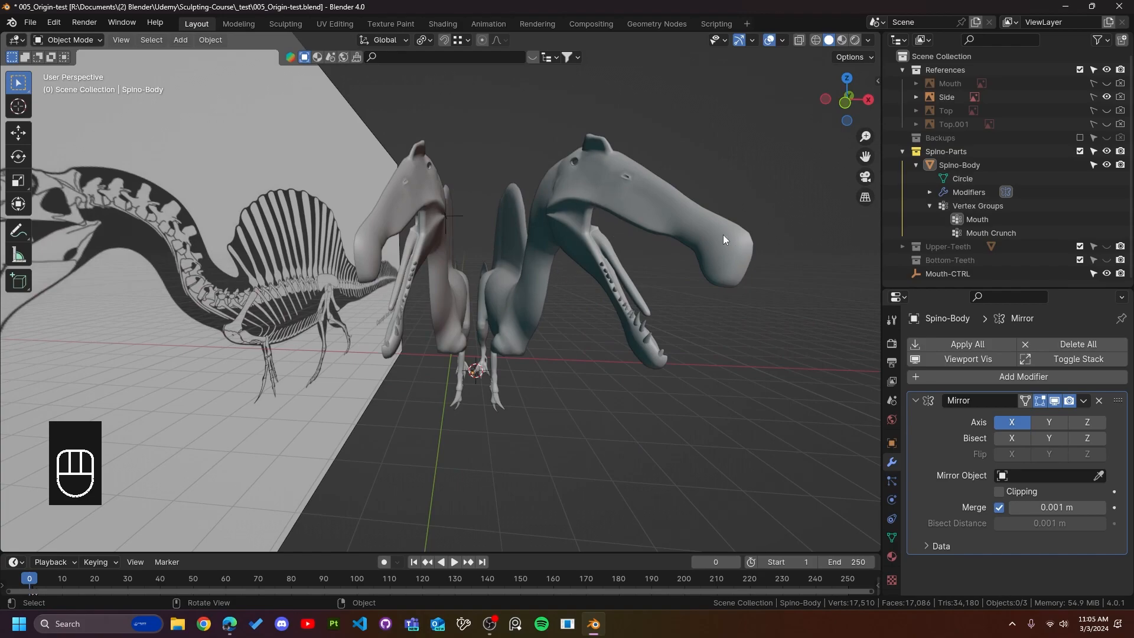
pyautogui.scroll(-5, 508, 382)
pyautogui.scroll(9, 544, 339)
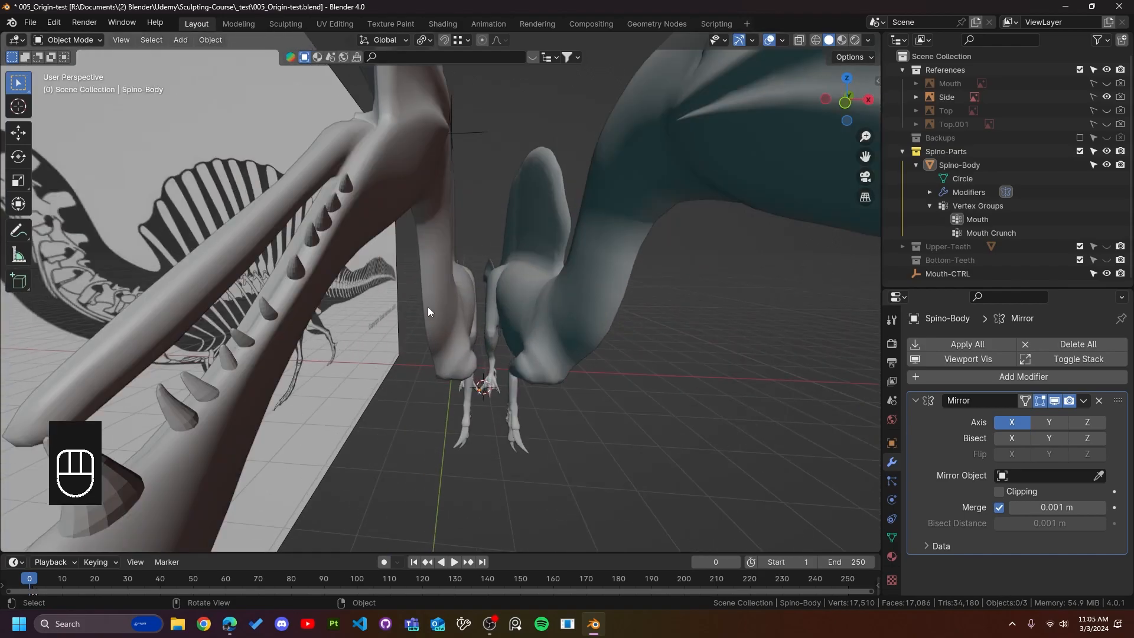
pyautogui.click(397, 158)
pyautogui.moveTo(397, 158); pyautogui.dragTo(442, 237, button='middle')
pyautogui.moveTo(453, 322); pyautogui.dragTo(237, 350, button='middle')
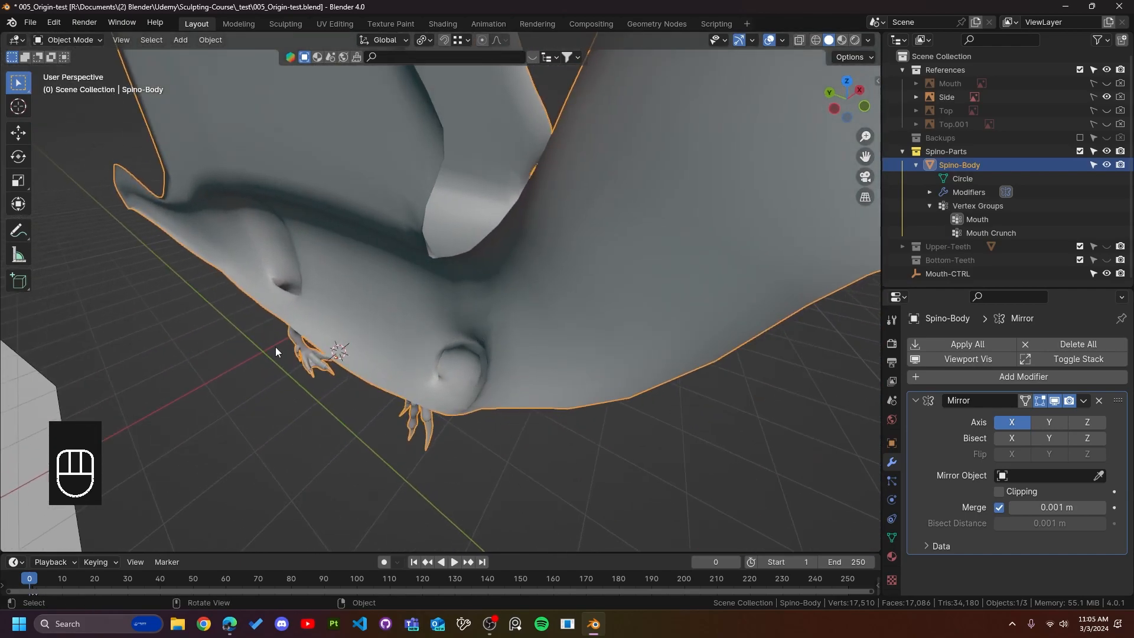
pyautogui.scroll(-5, 278, 346)
pyautogui.moveTo(488, 331); pyautogui.dragTo(458, 315, button='middle')
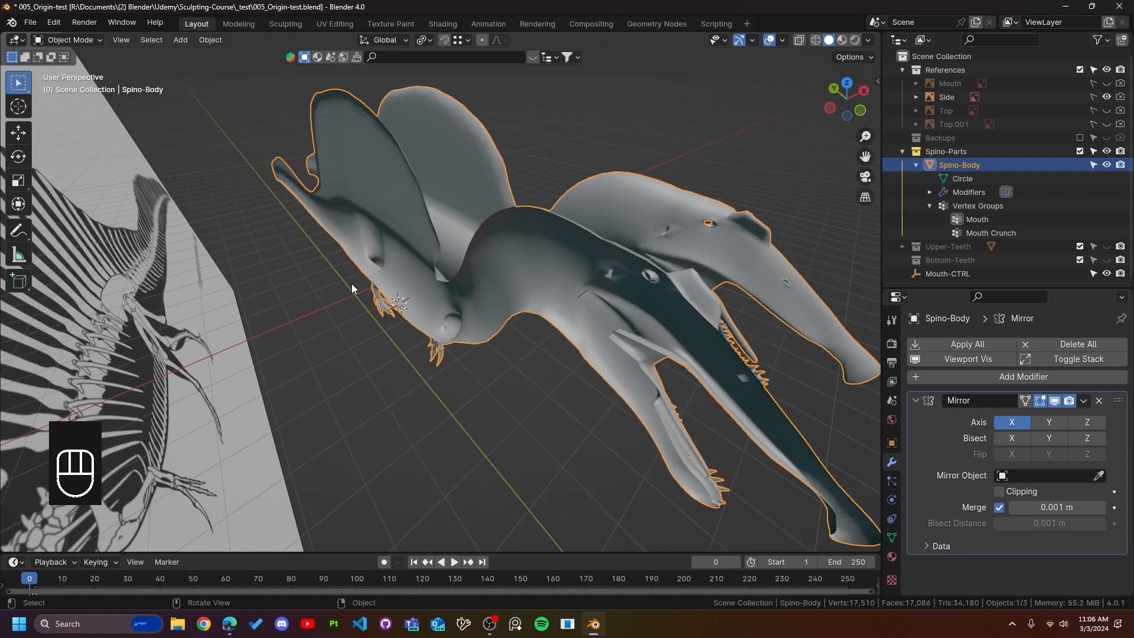
# Step: Try to move Spino-Body along the X axis in Object Mode
pyautogui.press('g')
pyautogui.press('x')
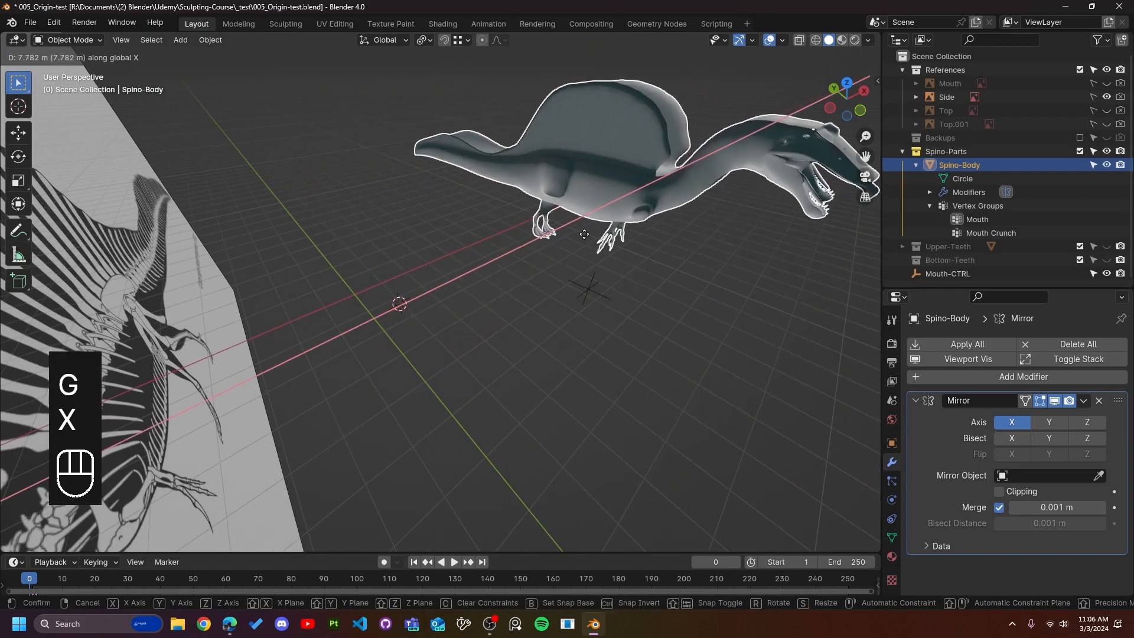
pyautogui.rightClick(501, 297)
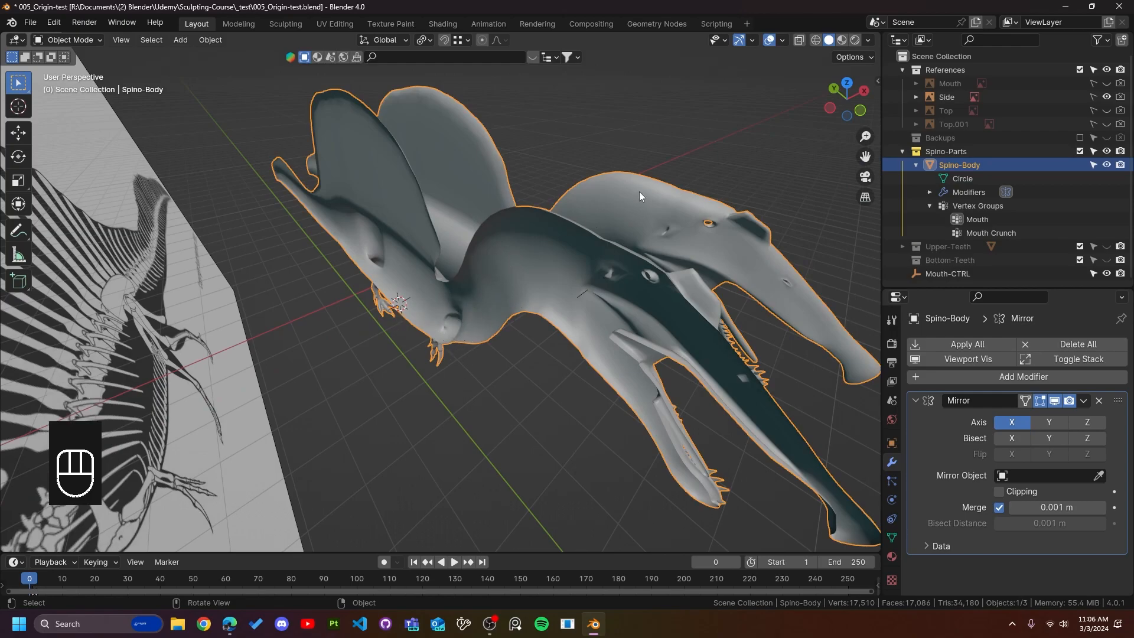
# Step: Select all of Spino-Body's geometry in Edit Mode and snap the 3D cursor to the selection
pyautogui.press('Tab')
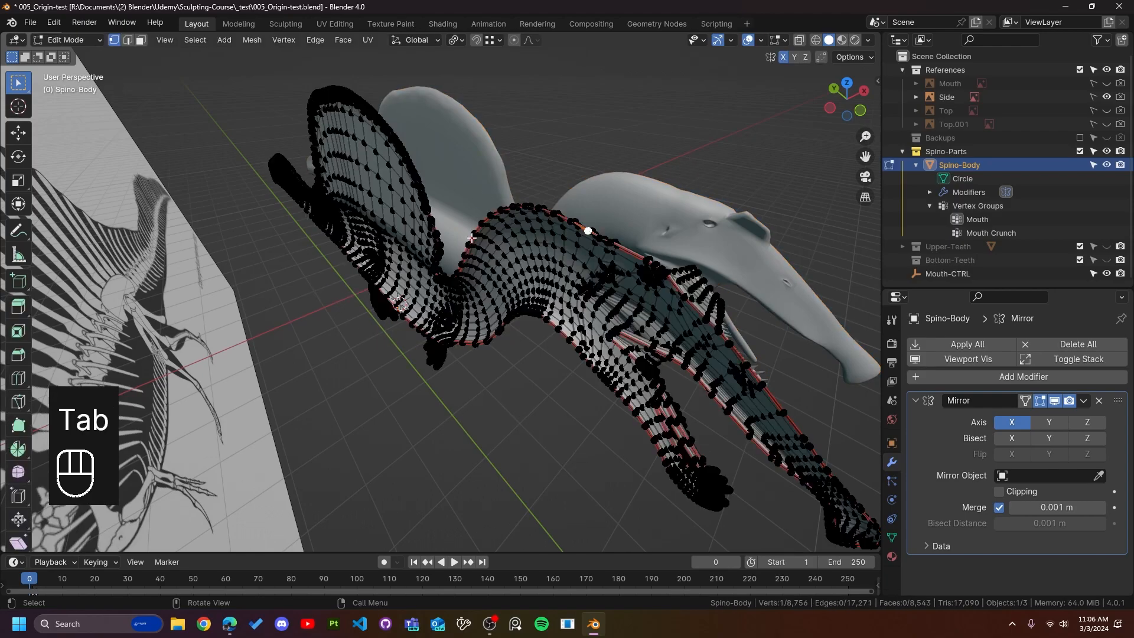
pyautogui.press('a')
pyautogui.press('a')
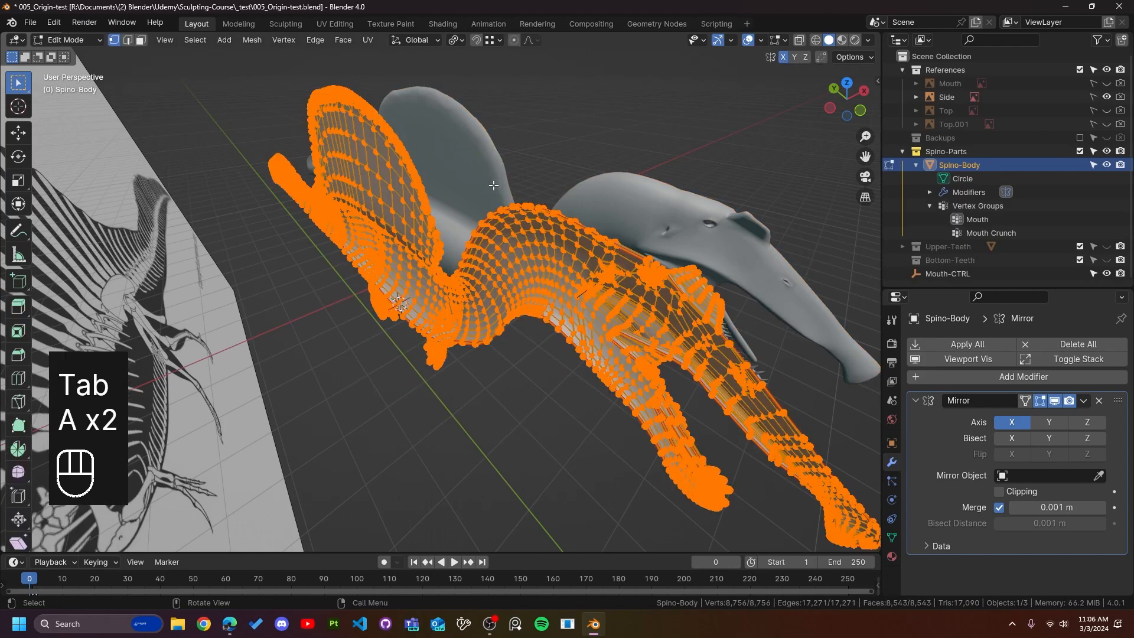
pyautogui.moveTo(323, 349)
pyautogui.mouseDown(button='middle')
pyautogui.moveTo(304, 344)
pyautogui.moveTo(314, 335)
pyautogui.mouseUp(button='middle')
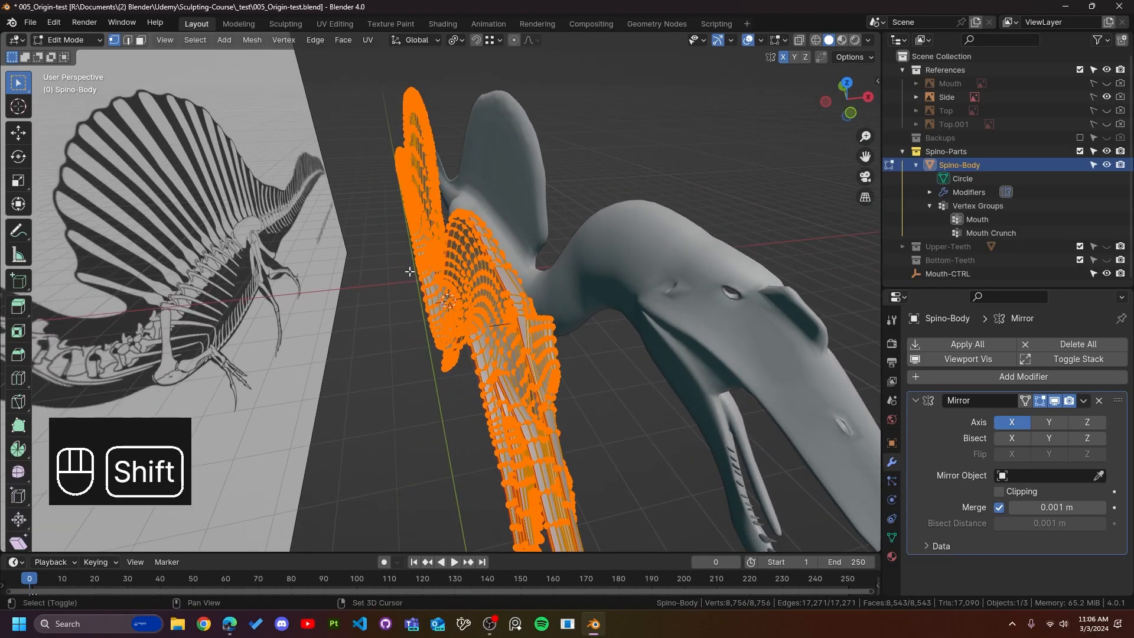
pyautogui.hotkey('shift', 's')
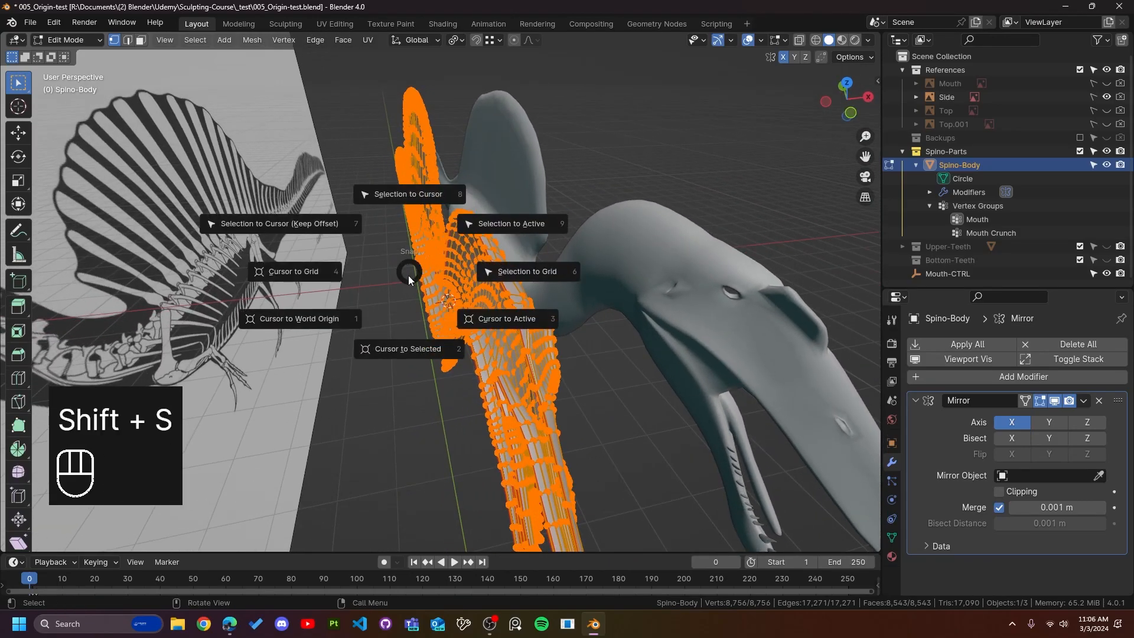
pyautogui.click(389, 355)
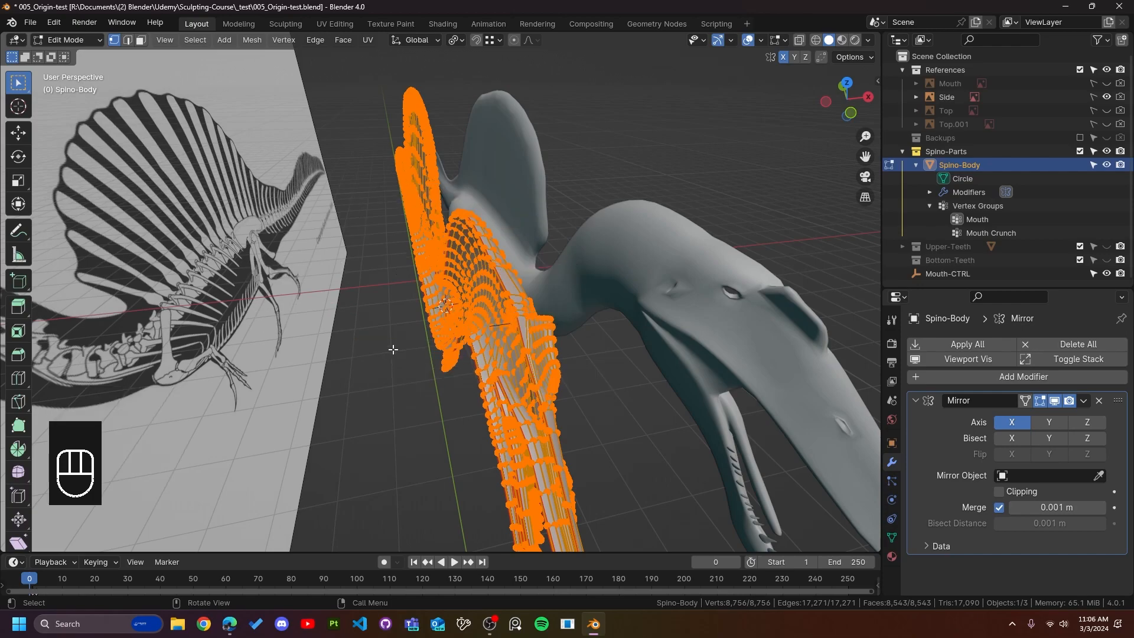
pyautogui.moveTo(484, 317); pyautogui.dragTo(485, 372, button='middle')
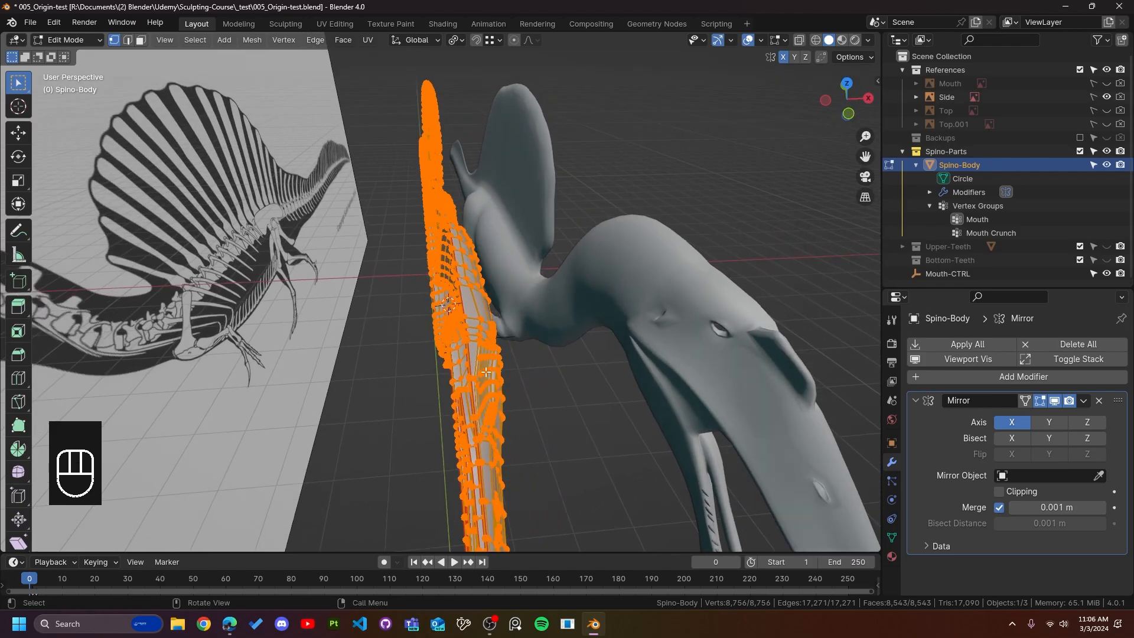
# Step: Return to Object Mode and set Spino-Body's origin to the 3D cursor
pyautogui.press('Tab')
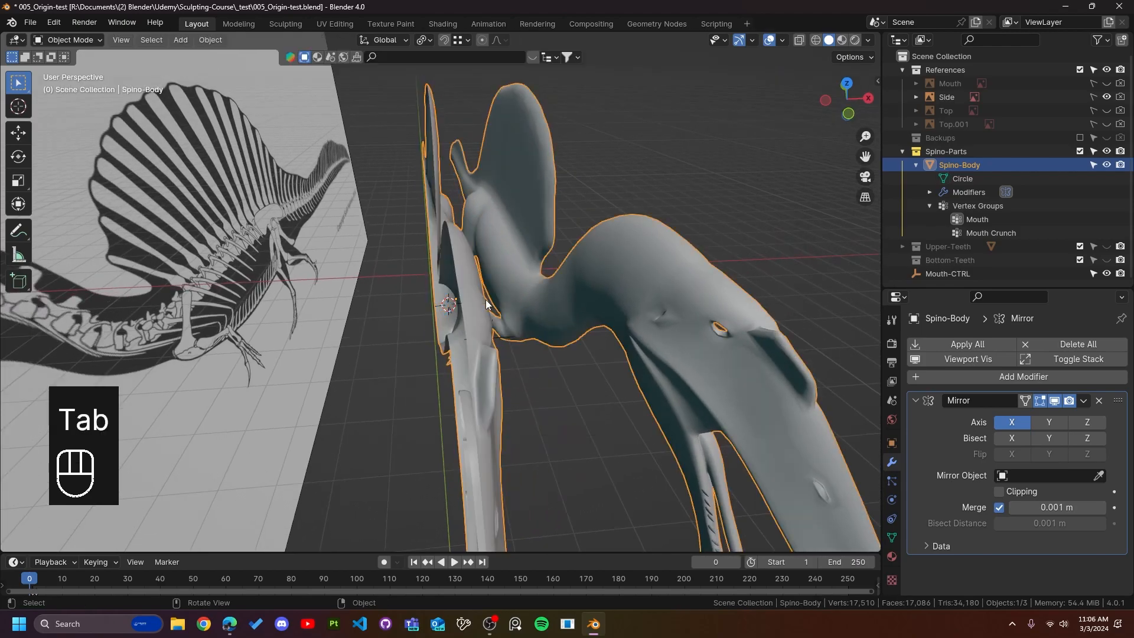
pyautogui.moveTo(434, 310); pyautogui.dragTo(519, 286, button='middle')
pyautogui.rightClick(519, 285)
pyautogui.moveTo(524, 286)
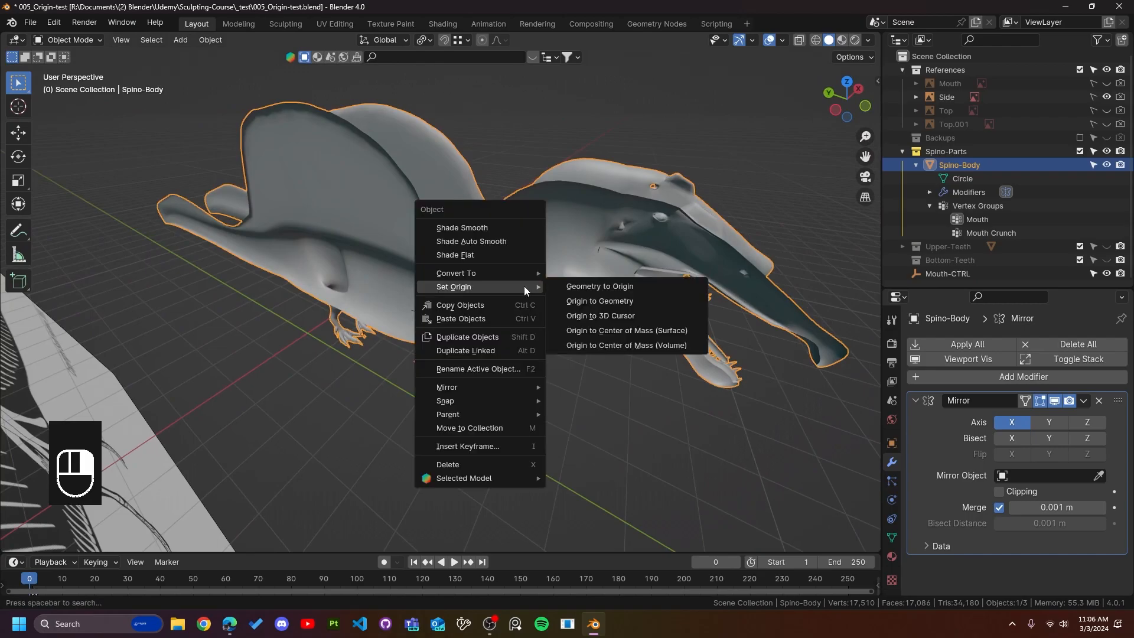
pyautogui.click(645, 321)
pyautogui.moveTo(520, 353); pyautogui.dragTo(648, 375, button='middle')
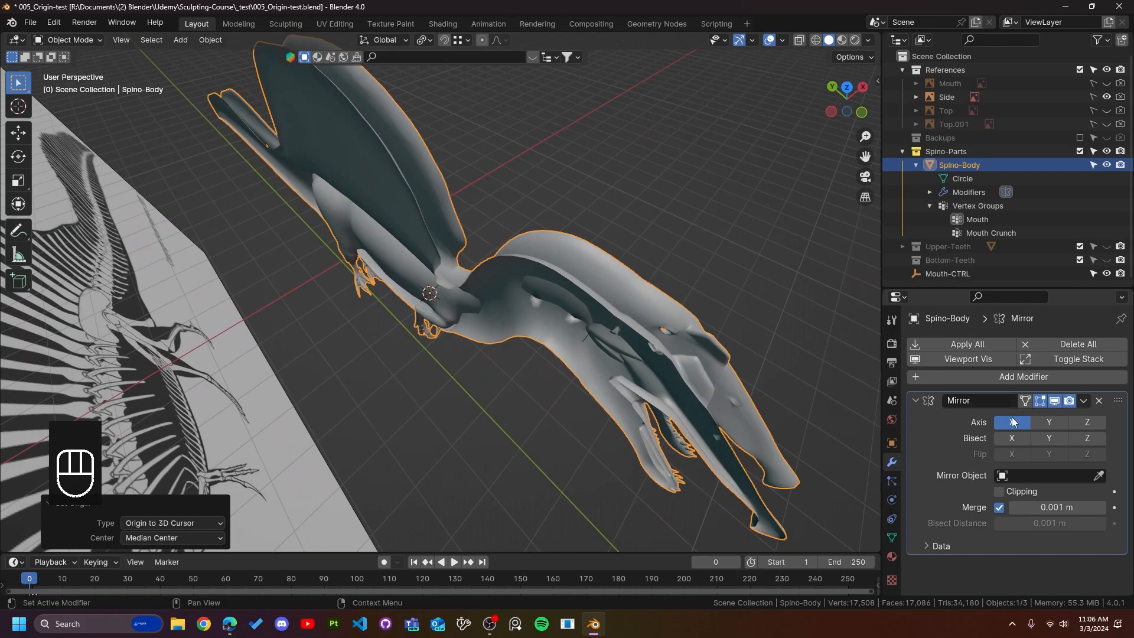
# Step: Select Spino-Body's open centre edge loop in Edit Mode using edge selection
pyautogui.moveTo(455, 285); pyautogui.dragTo(450, 403, button='middle')
pyautogui.scroll(5, 511, 296)
pyautogui.scroll(3, 562, 309)
pyautogui.scroll(-3, 563, 310)
pyautogui.moveTo(498, 367); pyautogui.dragTo(552, 274, button='middle')
pyautogui.press('Tab')
pyautogui.click(534, 209)
pyautogui.moveTo(534, 209); pyautogui.dragTo(512, 335, button='middle')
pyautogui.press('2')
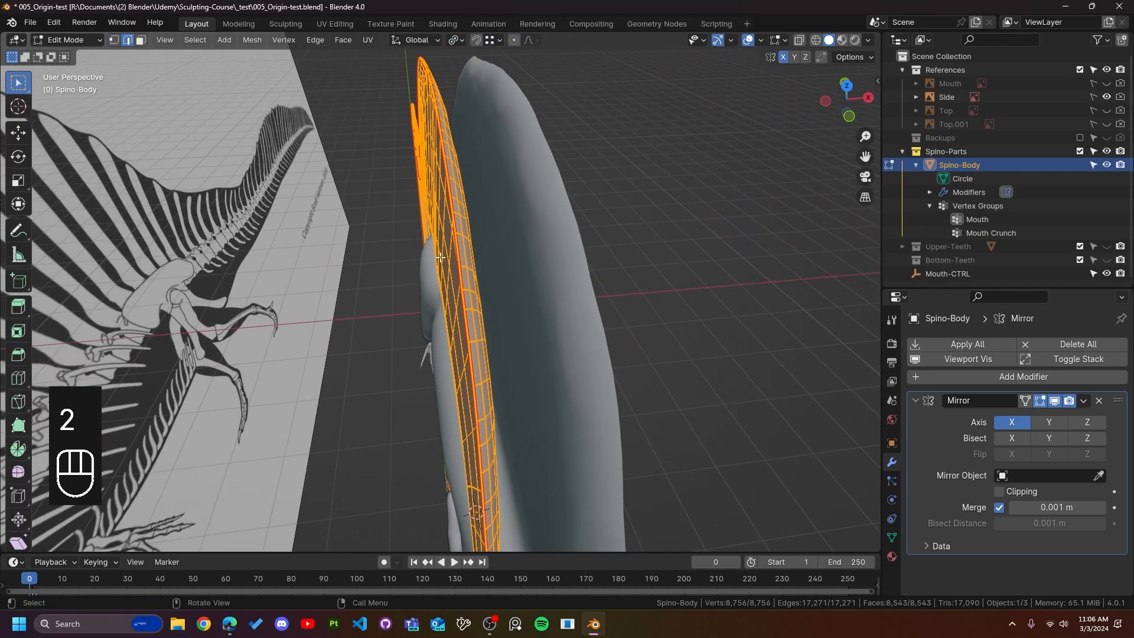
pyautogui.keyDown('alt'); pyautogui.click(451, 203); pyautogui.keyUp('alt')
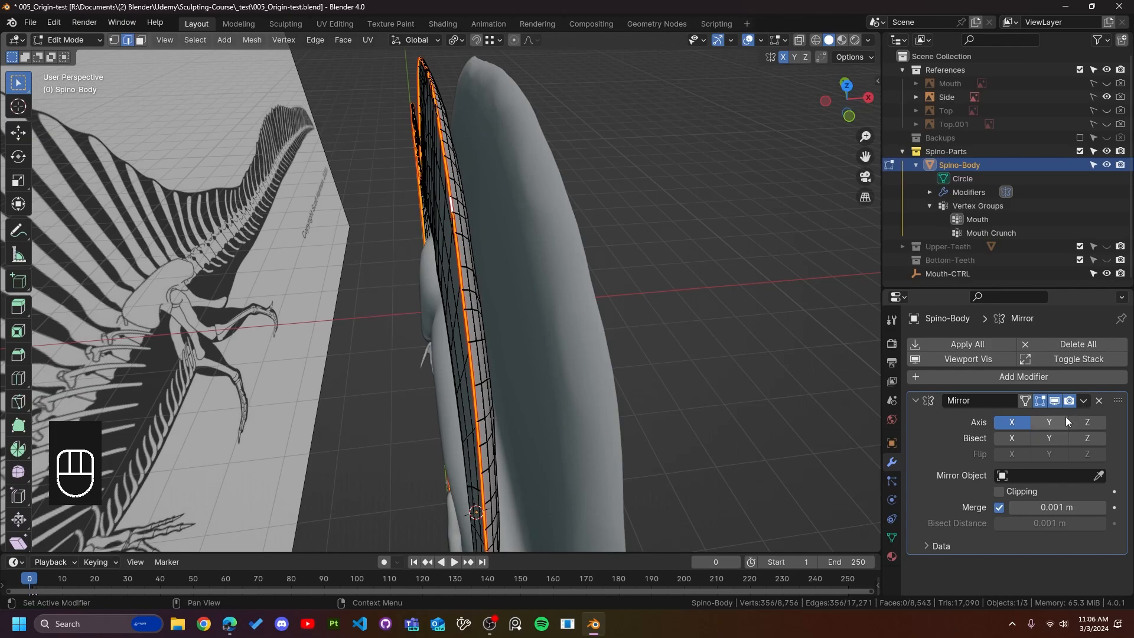
# Step: Turn off the Mirror modifier's viewport display and check the straightness of the centre loop in top view
pyautogui.click(1054, 400)
pyautogui.moveTo(590, 396); pyautogui.dragTo(574, 427, button='middle')
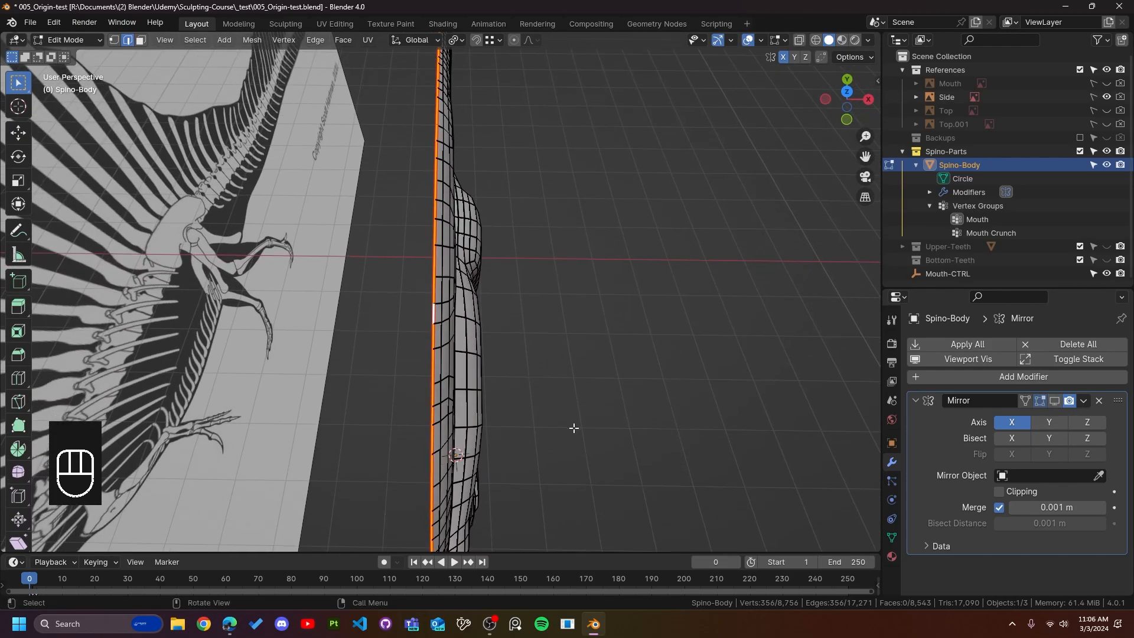
pyautogui.press('`')
pyautogui.scroll(5, 463, 270)
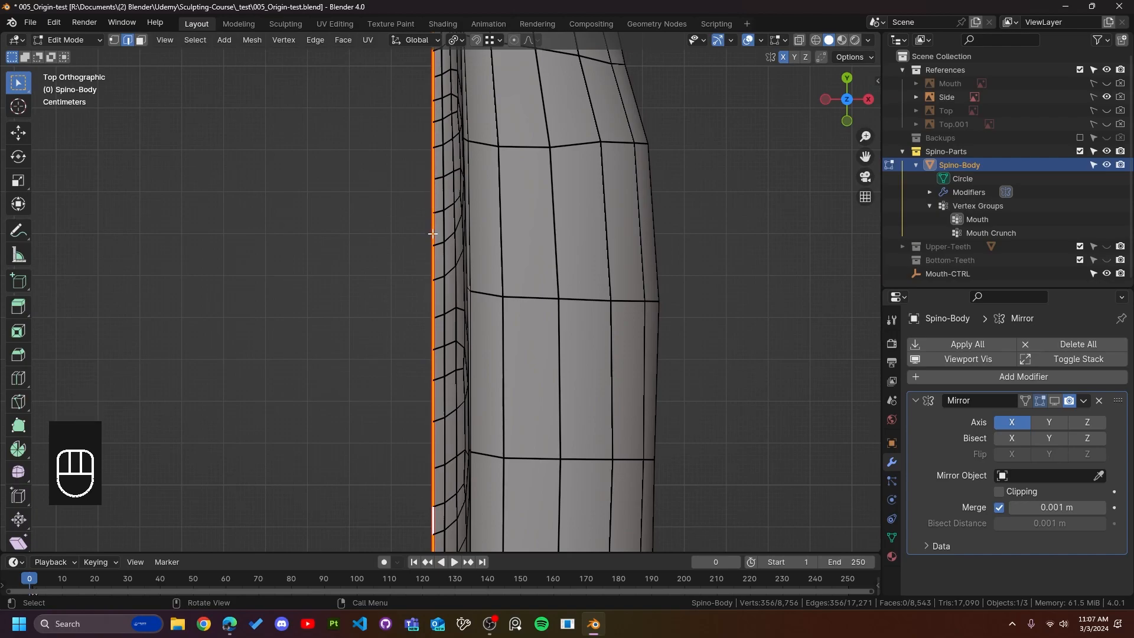
pyautogui.scroll(-5, 433, 406)
pyautogui.keyDown('shift'); pyautogui.moveTo(432, 406); pyautogui.dragTo(430, 263, button='middle'); pyautogui.keyUp('shift')
# Step: Snap the 3D cursor to the selected centre edge loop and inspect its placement
pyautogui.hotkey('shift', 's')
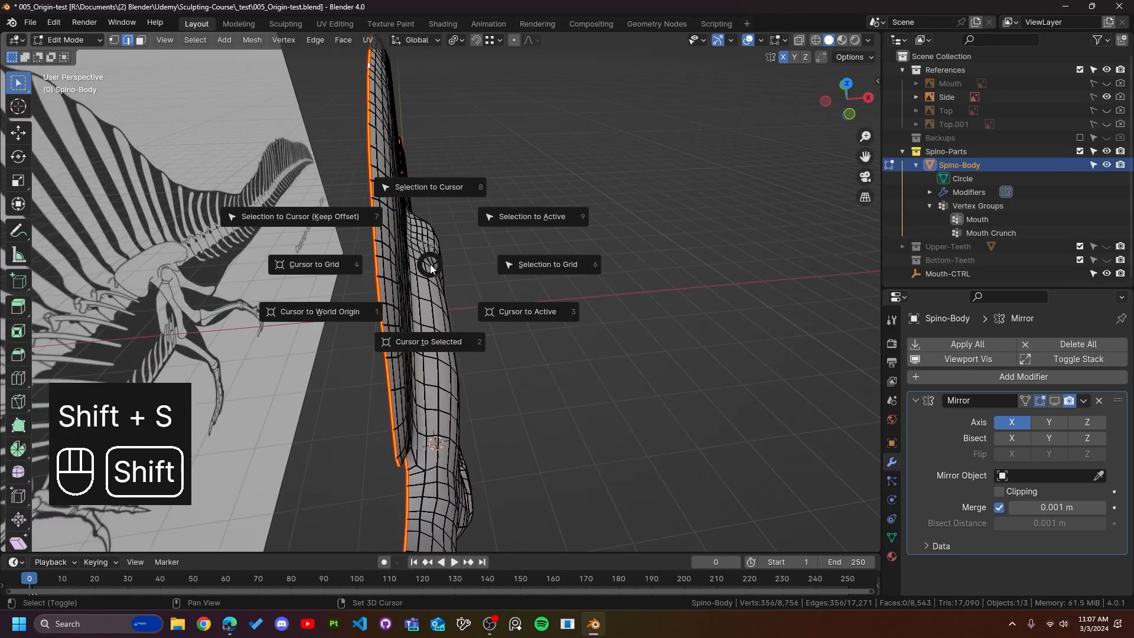
pyautogui.hotkey('shift', 's')
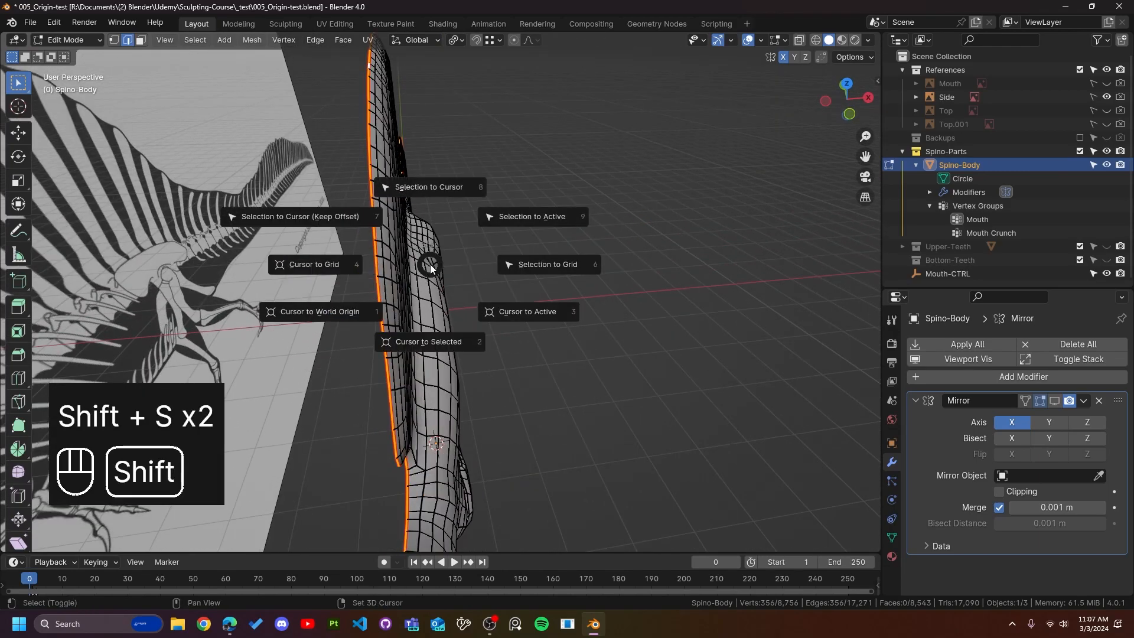
pyautogui.click(432, 343)
pyautogui.scroll(3, 395, 378)
pyautogui.moveTo(354, 385); pyautogui.dragTo(383, 405, button='middle')
pyautogui.moveTo(397, 387); pyautogui.dragTo(373, 385, button='middle')
# Step: Set Spino-Body's origin to the 3D cursor on the centre loop, in Object Mode
pyautogui.press('Tab')
pyautogui.keyDown('shift'); pyautogui.moveTo(373, 322); pyautogui.dragTo(500, 306, button='middle'); pyautogui.keyUp('shift')
pyautogui.rightClick(500, 306)
pyautogui.moveTo(502, 303)
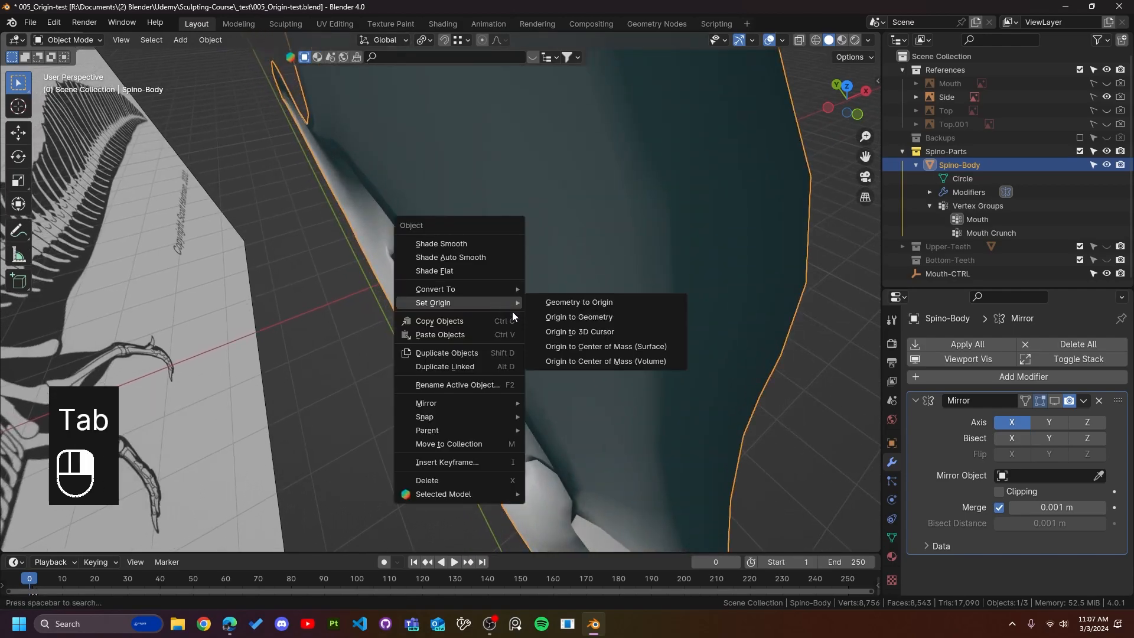
pyautogui.click(544, 328)
pyautogui.moveTo(544, 328); pyautogui.dragTo(460, 322, button='middle')
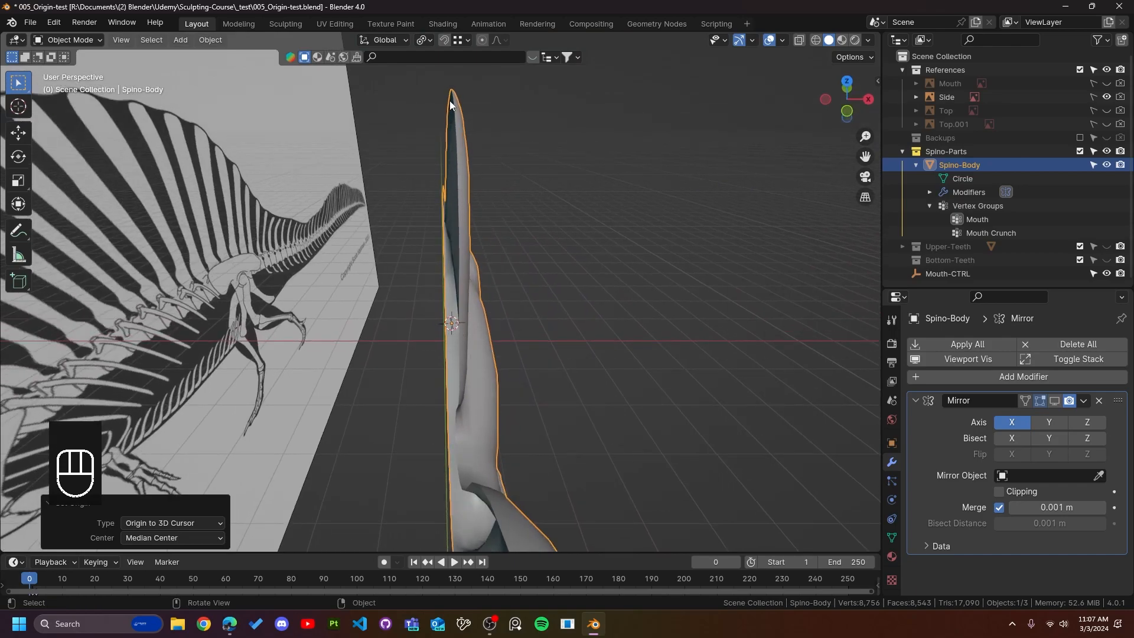
# Step: Turn the Mirror modifier's viewport display back on and examine how the two halves meet
pyautogui.click(1055, 401)
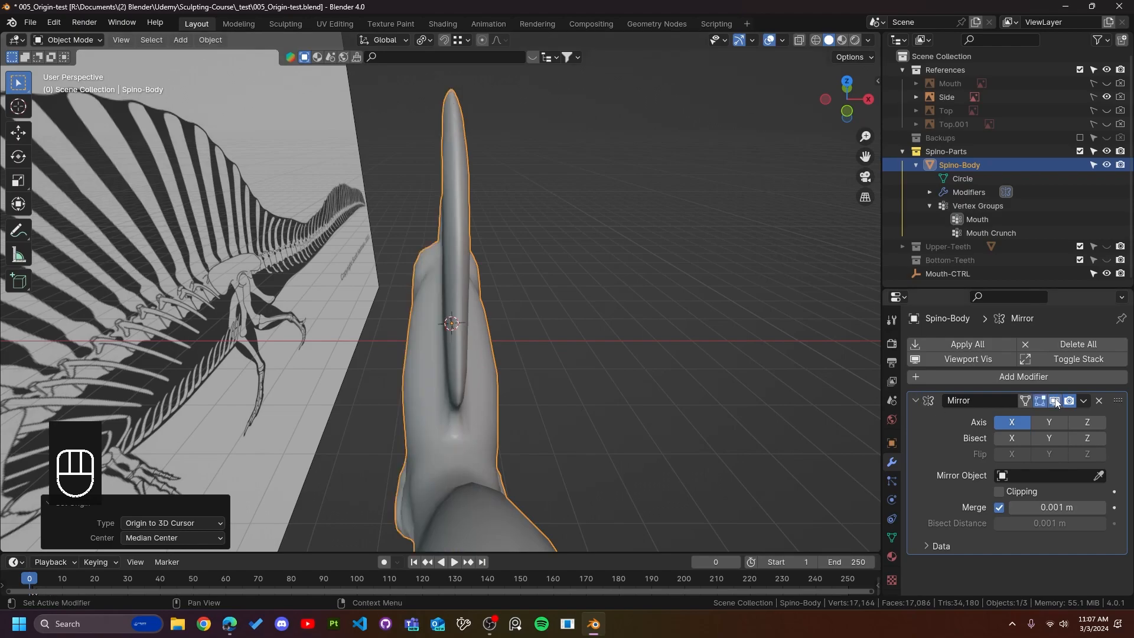
pyautogui.scroll(-3, 703, 407)
pyautogui.scroll(5, 511, 447)
pyautogui.scroll(-5, 507, 460)
pyautogui.keyDown('shift'); pyautogui.moveTo(506, 462); pyautogui.dragTo(463, 229, button='middle'); pyautogui.keyUp('shift')
# Step: Inspect the centre loop in Edit Mode with the mirror display off, then the mirrored seam on the underside in Object Mode
pyautogui.press('Tab')
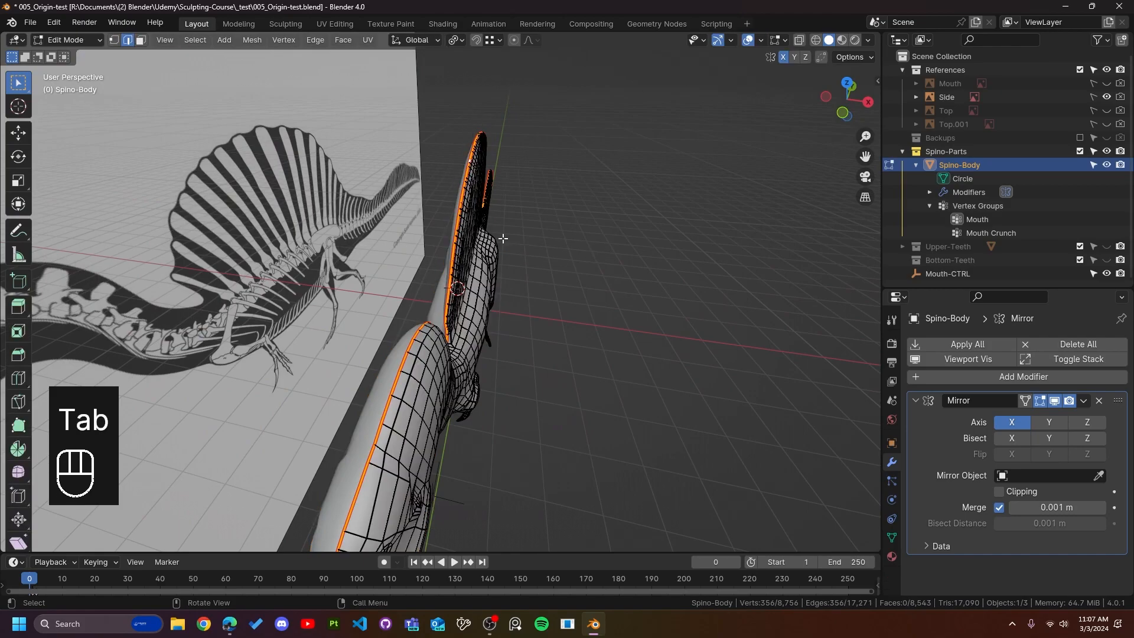
pyautogui.click(1055, 401)
pyautogui.scroll(2, 452, 178)
pyautogui.keyDown('shift'); pyautogui.moveTo(437, 127); pyautogui.dragTo(375, 215, button='middle'); pyautogui.keyUp('shift')
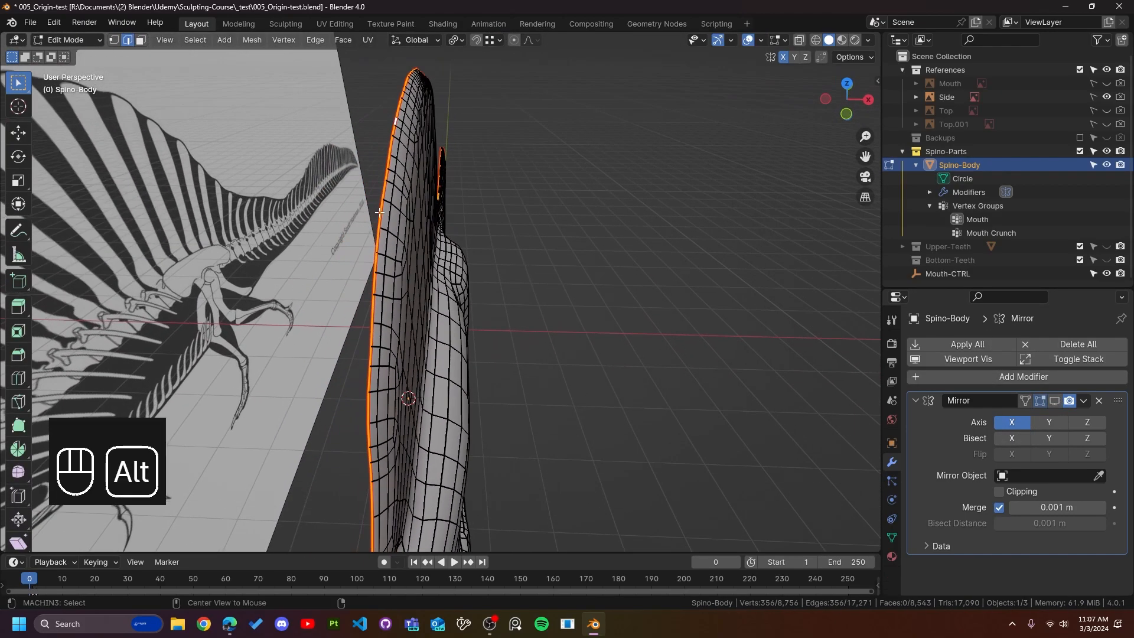
pyautogui.scroll(-4, 392, 314)
pyautogui.press('Tab')
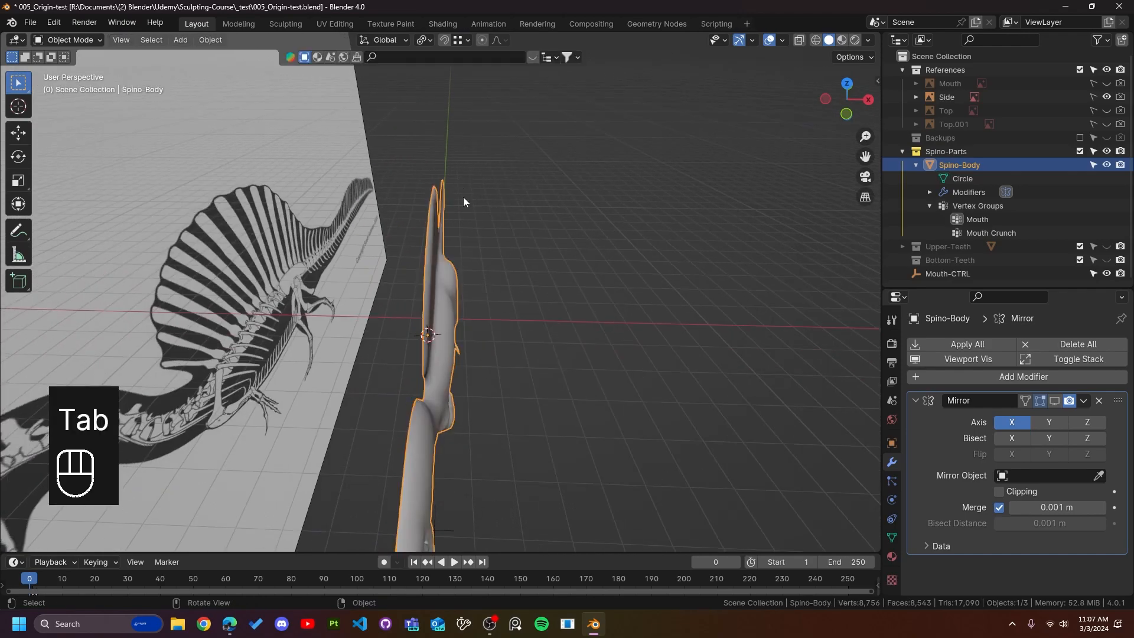
pyautogui.click(1054, 402)
pyautogui.moveTo(532, 428); pyautogui.dragTo(403, 341, button='middle')
pyautogui.scroll(5, 420, 337)
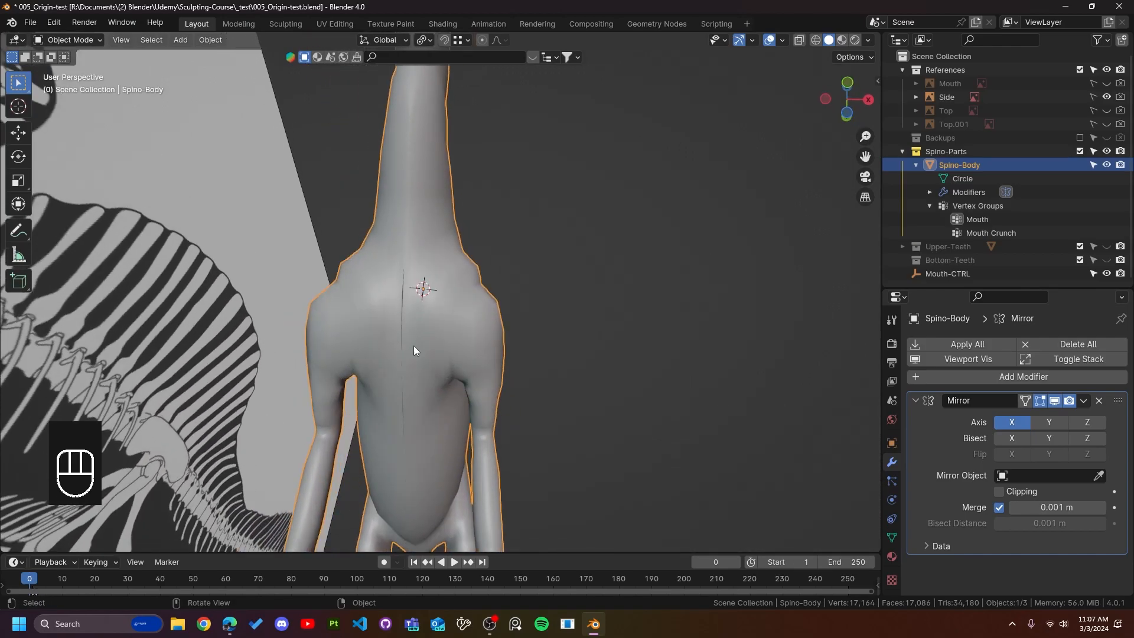
# Step: Enter Edit Mode and enable Clipping in the Mirror modifier
pyautogui.press('Tab')
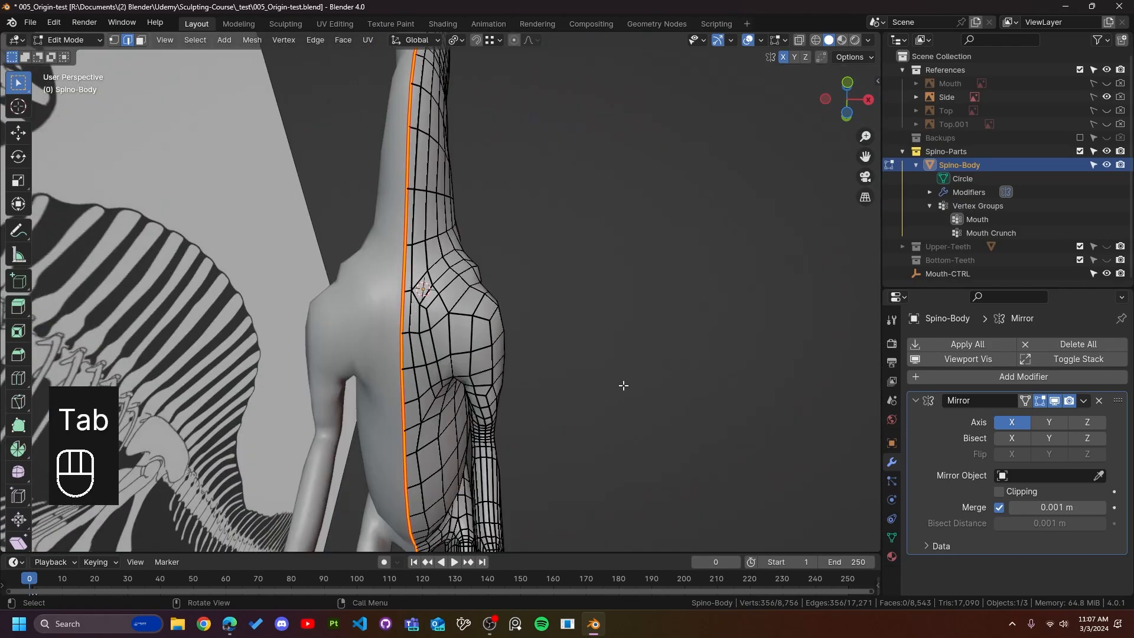
pyautogui.click(1015, 490)
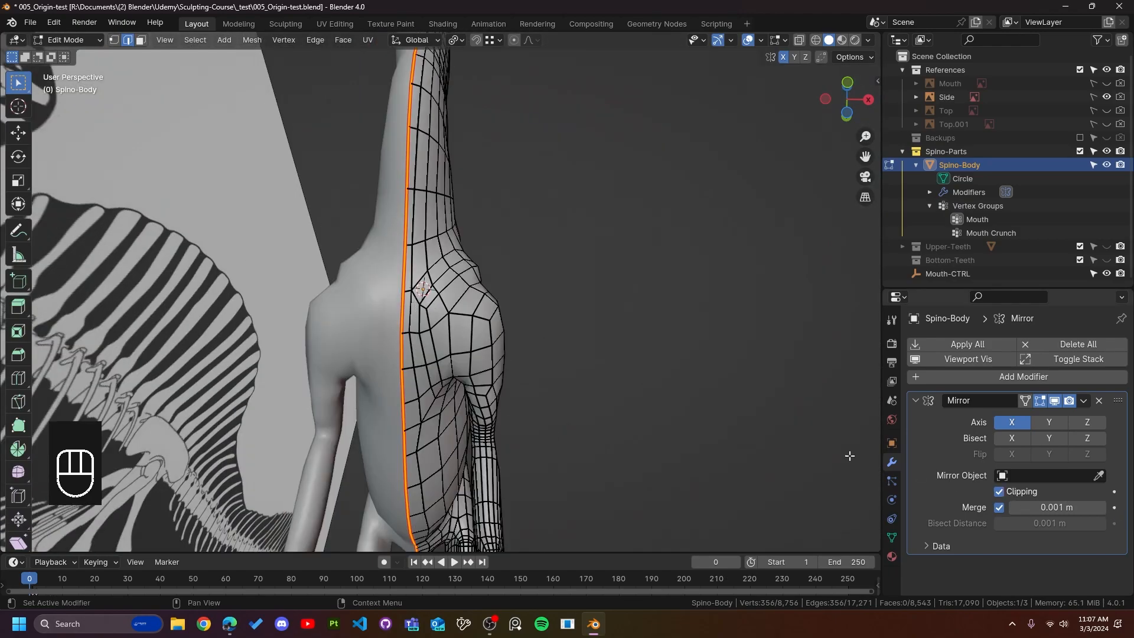
pyautogui.scroll(2, 339, 325)
pyautogui.keyDown('shift'); pyautogui.moveTo(339, 324); pyautogui.dragTo(404, 330, button='middle'); pyautogui.keyUp('shift')
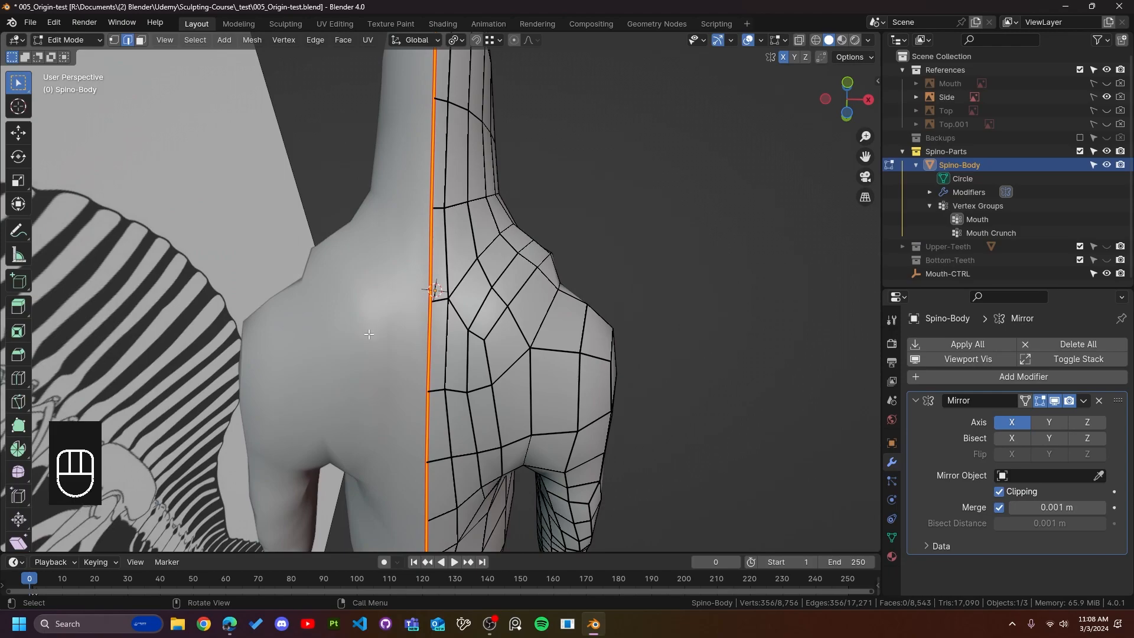
# Step: Check the seam without overlays and move the centre-line vertex between the shoulders about -0.13 m along X
pyautogui.press('1')
pyautogui.click(434, 293)
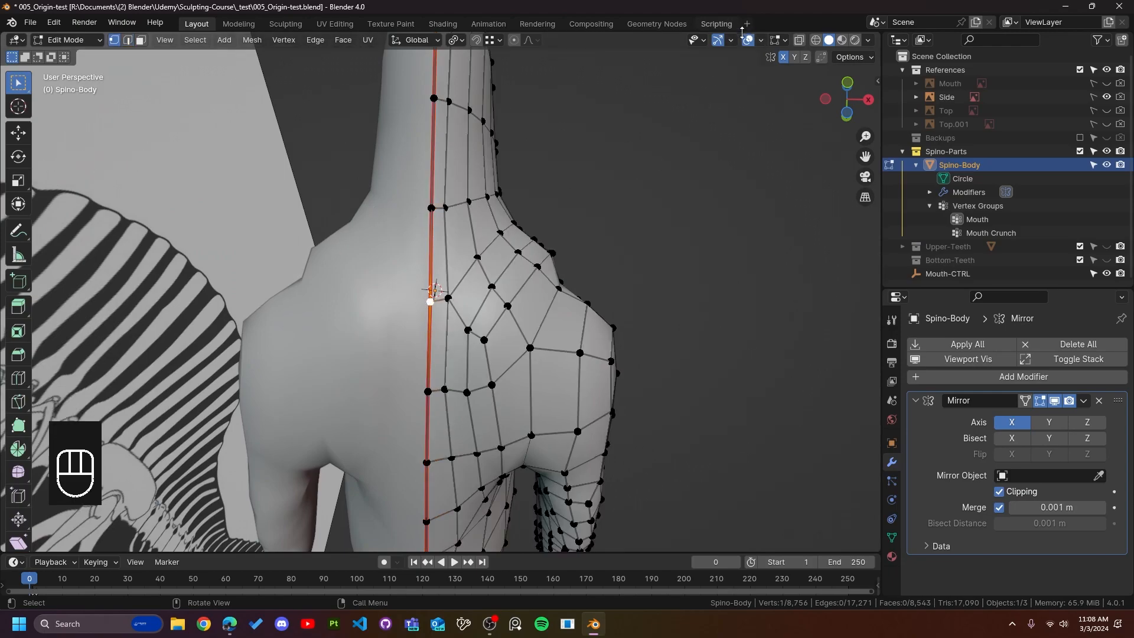
pyautogui.click(749, 40)
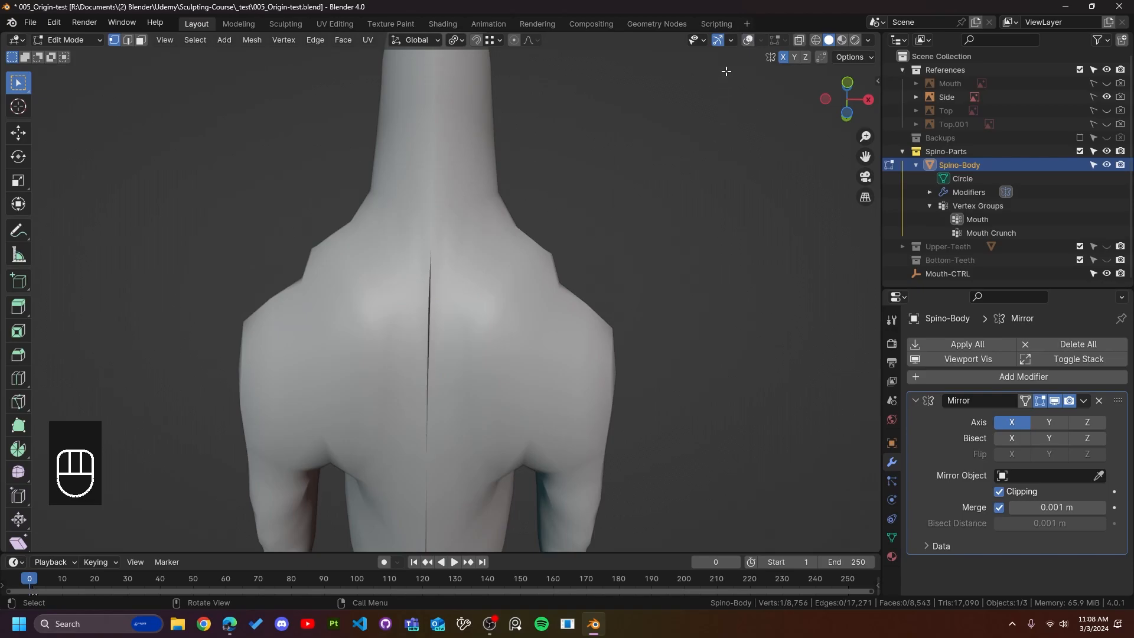
pyautogui.click(749, 39)
pyautogui.press('g')
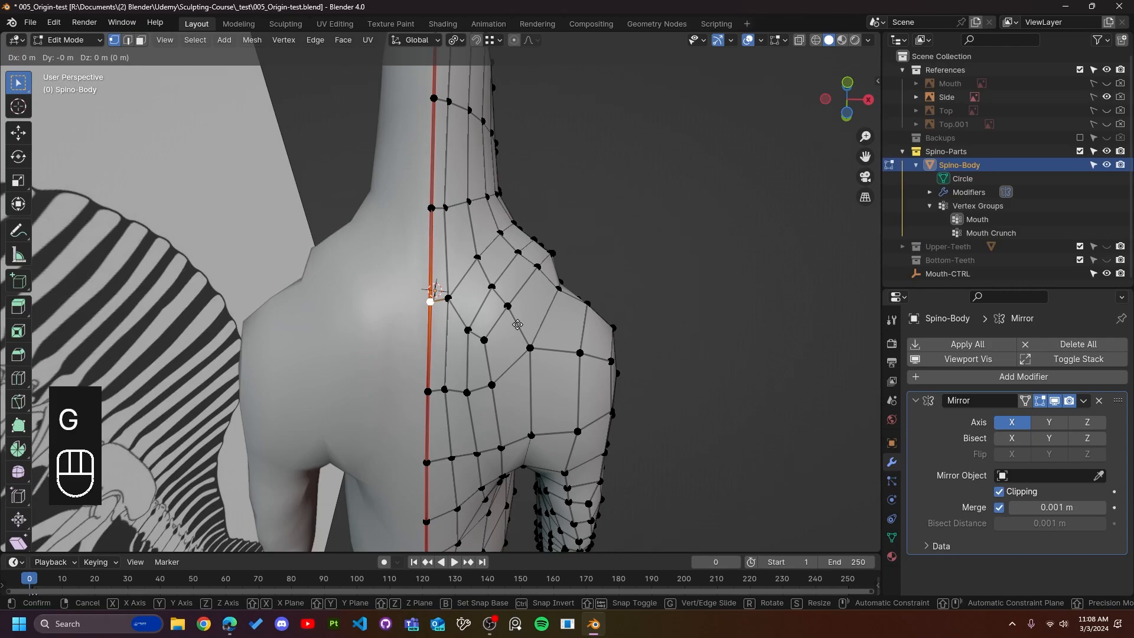
pyautogui.press('x')
pyautogui.click(459, 317)
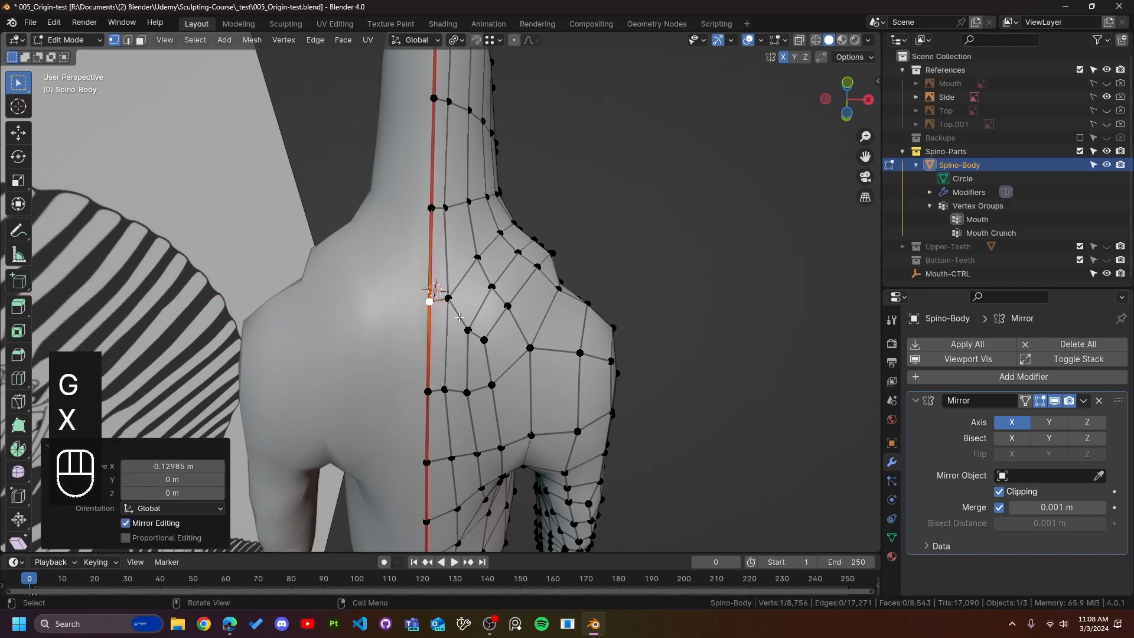
# Step: Move the centre-line vertex at the base of the neck about 0.066 m along X
pyautogui.click(417, 203)
pyautogui.press('g')
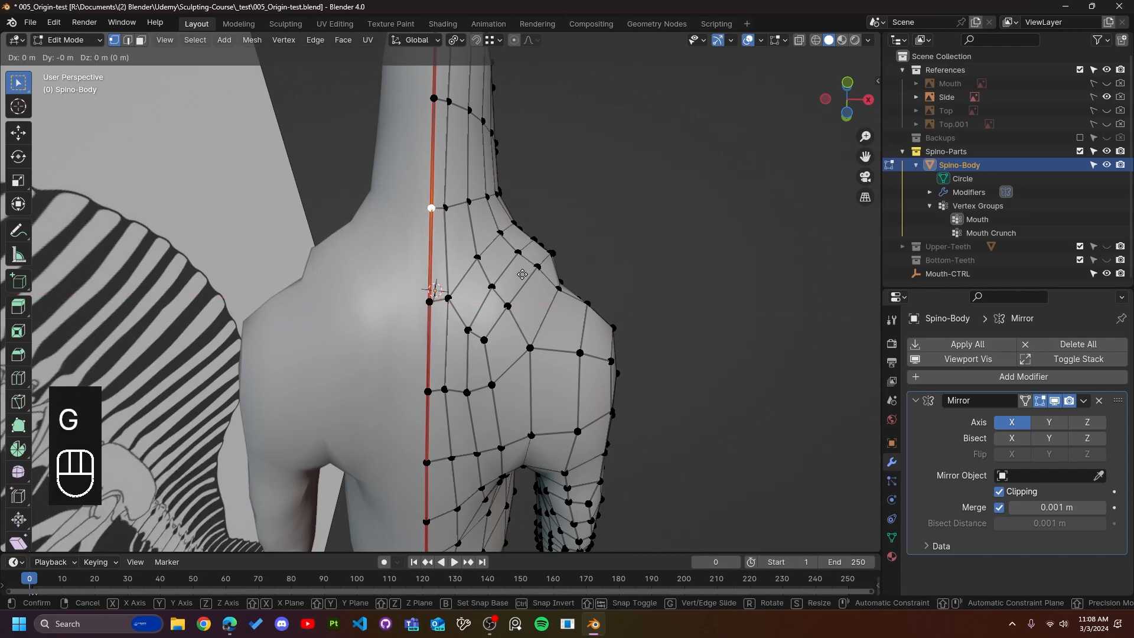
pyautogui.press('x')
pyautogui.click(549, 275)
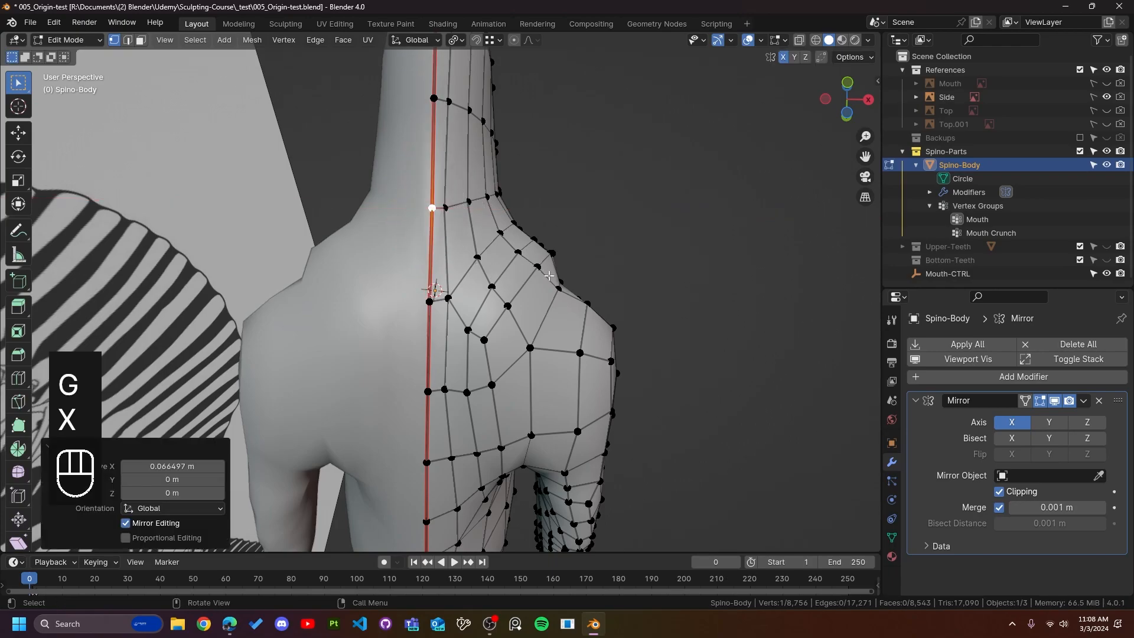
# Step: Move the next open seam vertex down the chest about -0.048 m along X and hide the overlays to check the seam
pyautogui.keyDown('shift'); pyautogui.moveTo(422, 422); pyautogui.dragTo(426, 219, button='middle'); pyautogui.keyUp('shift')
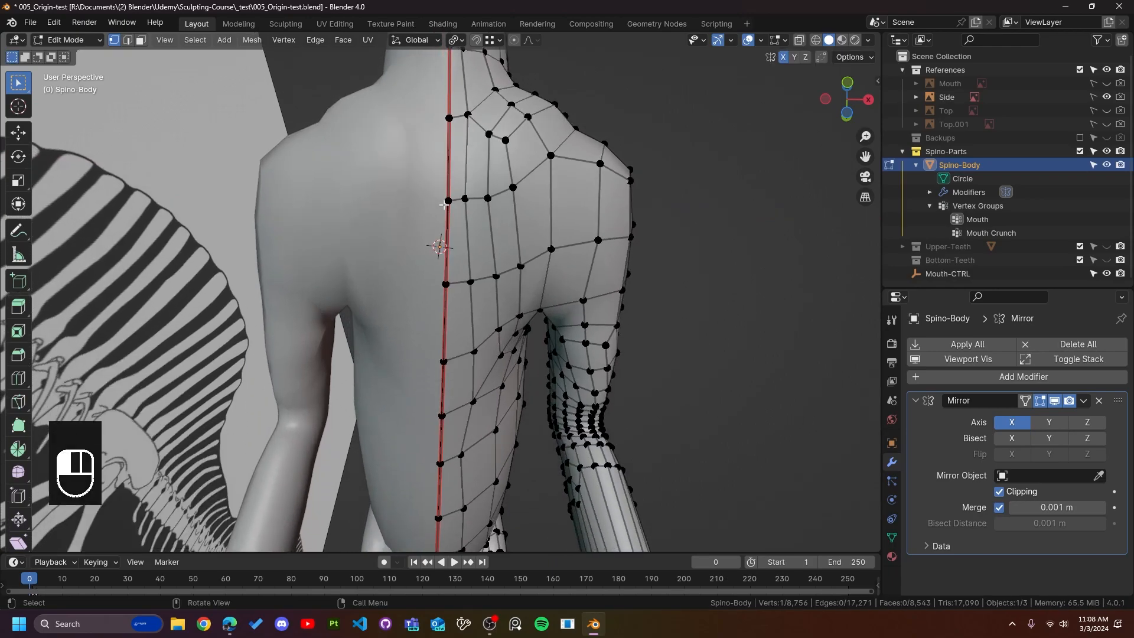
pyautogui.press('g')
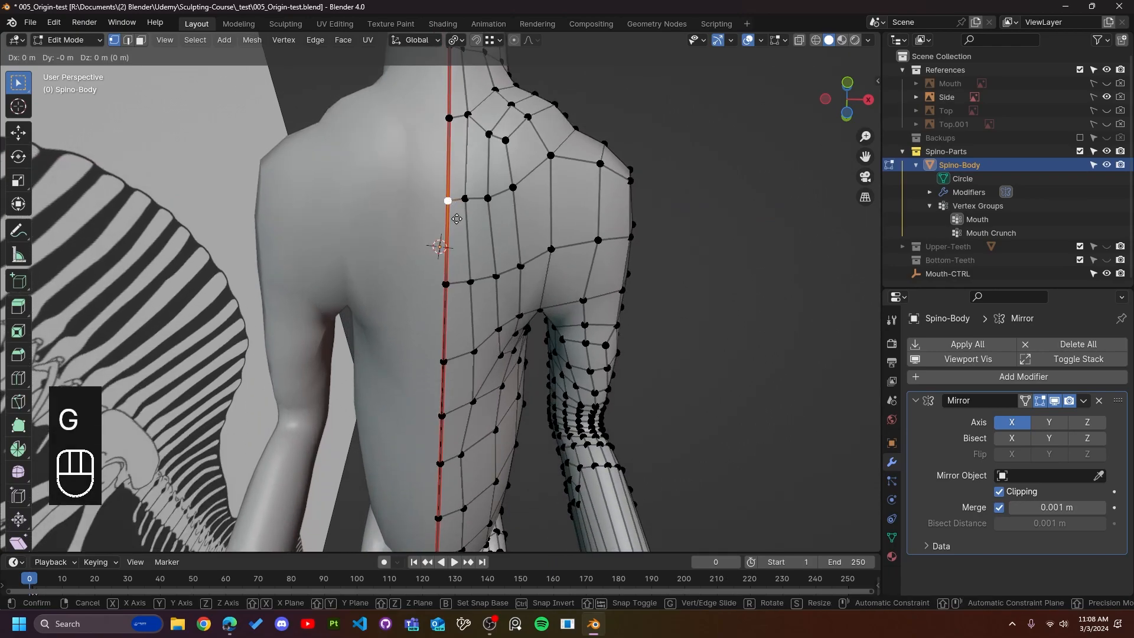
pyautogui.press('x')
pyautogui.click(437, 218)
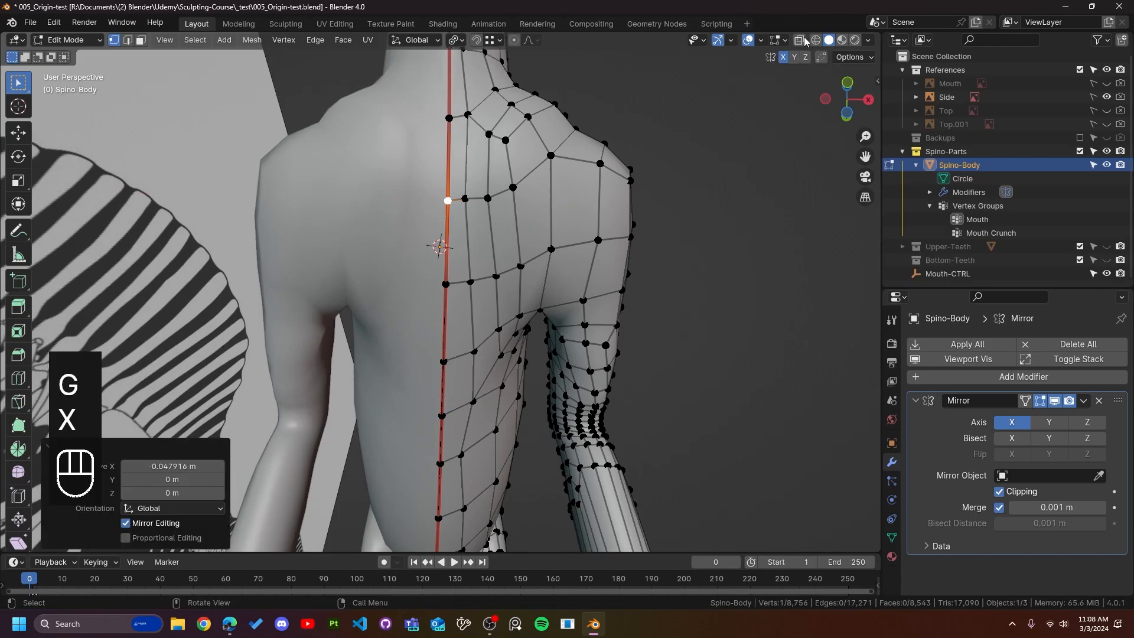
pyautogui.click(748, 42)
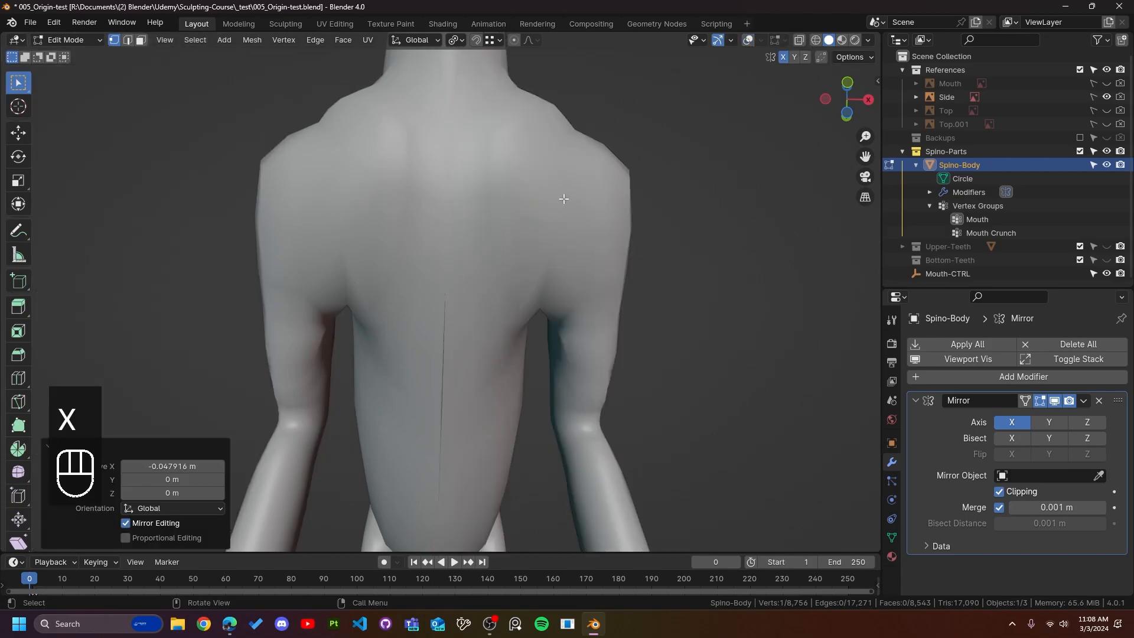
# Step: Show the overlays, select the next centre-line vertex down the chest and try moving it along X
pyautogui.click(748, 41)
pyautogui.scroll(5, 454, 189)
pyautogui.click(443, 119)
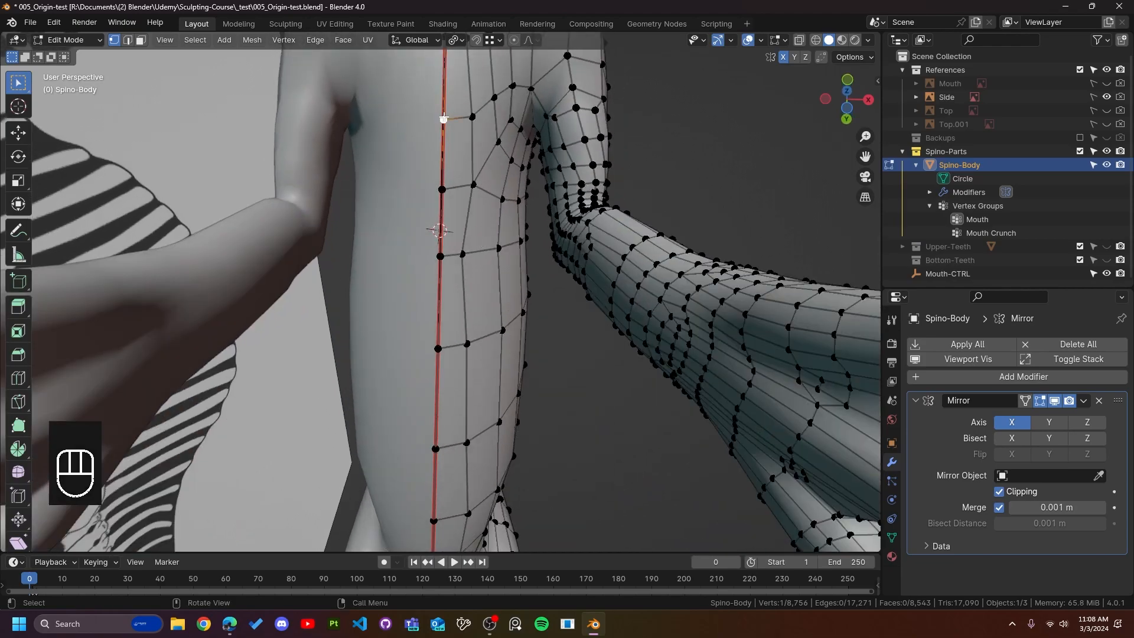
pyautogui.press('g')
pyautogui.press('x')
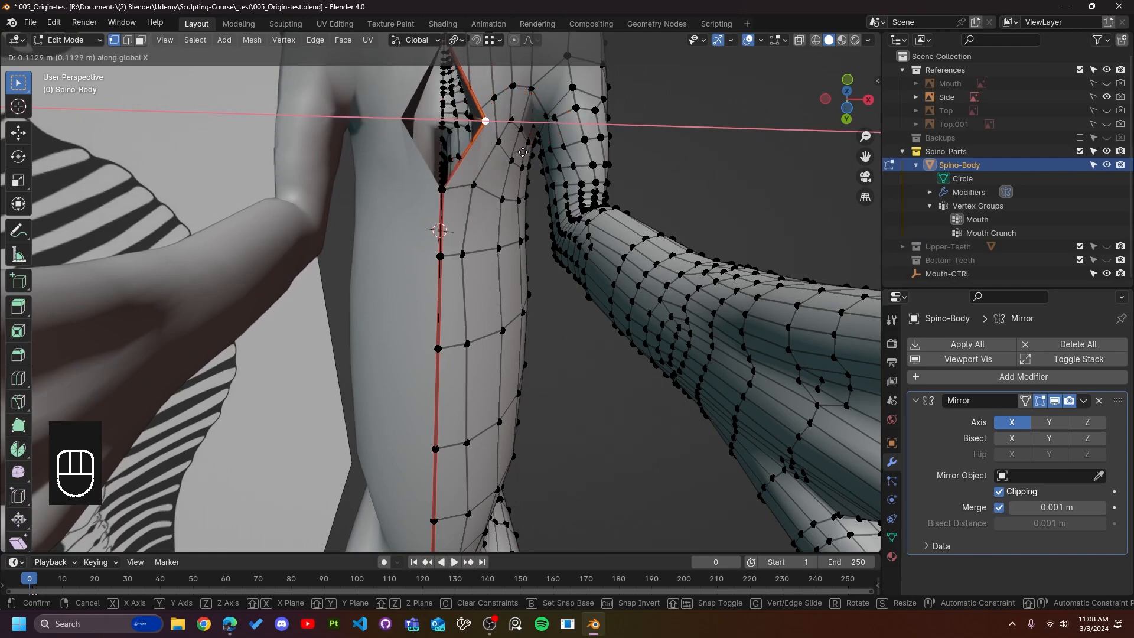
pyautogui.click(414, 142)
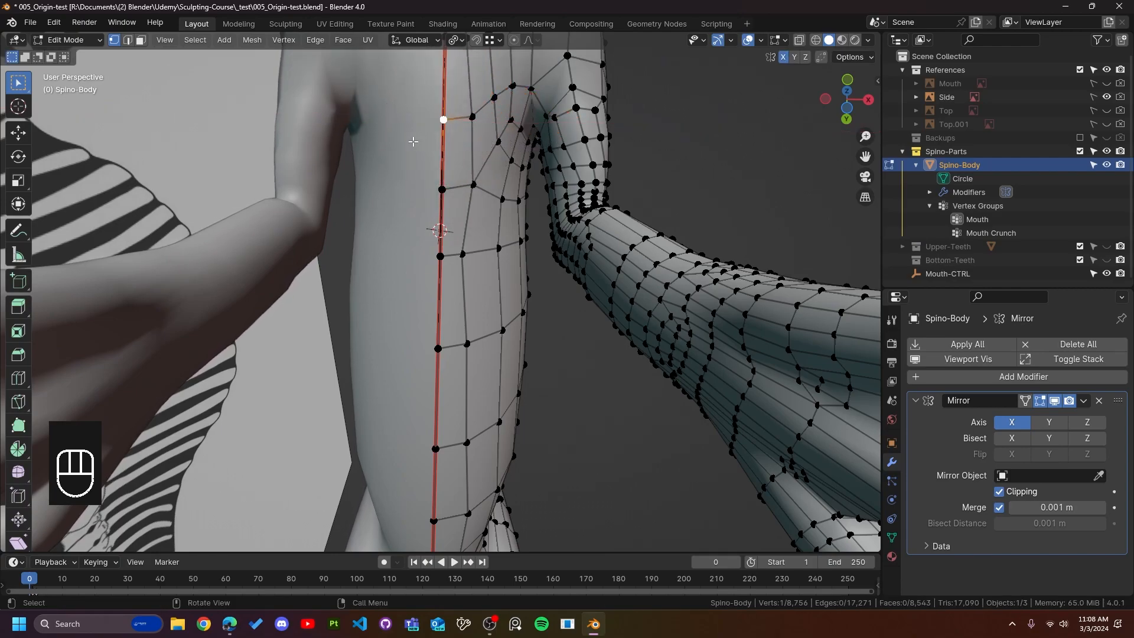
# Step: Disable Clipping in the Mirror modifier and try moving the selected seam vertex across the centre line along X
pyautogui.click(998, 490)
pyautogui.press('g')
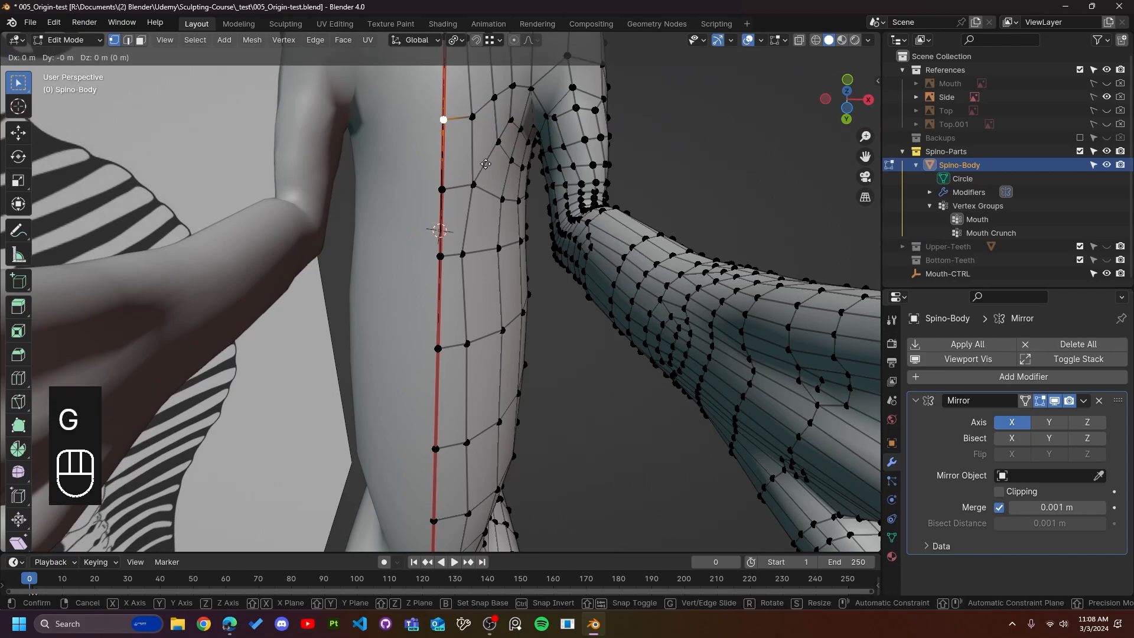
pyautogui.press('x')
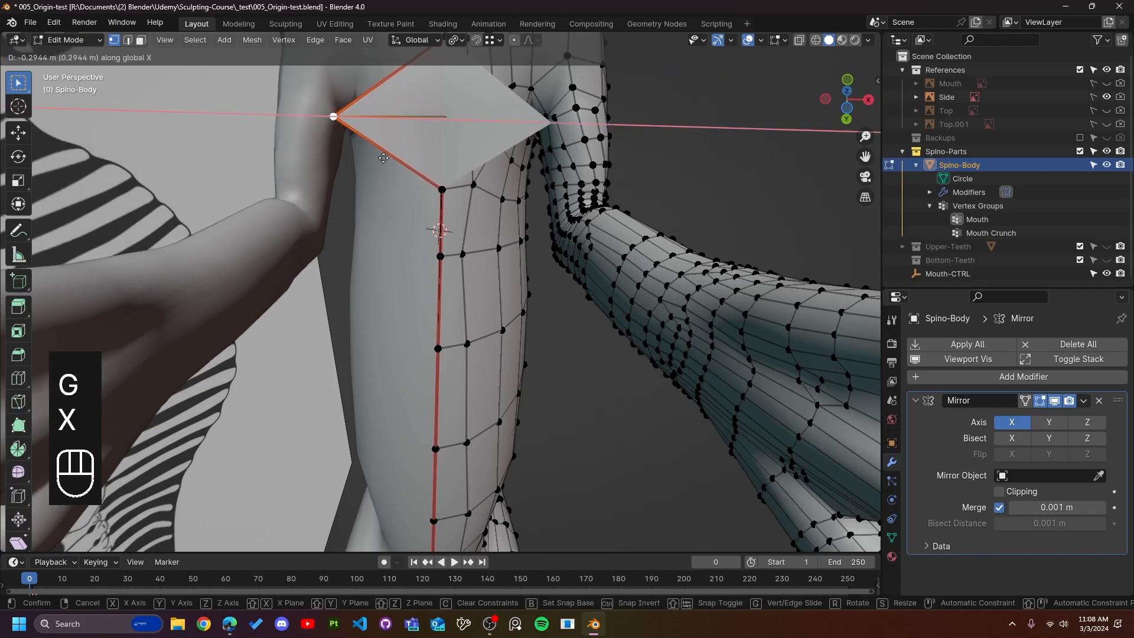
pyautogui.click(481, 171)
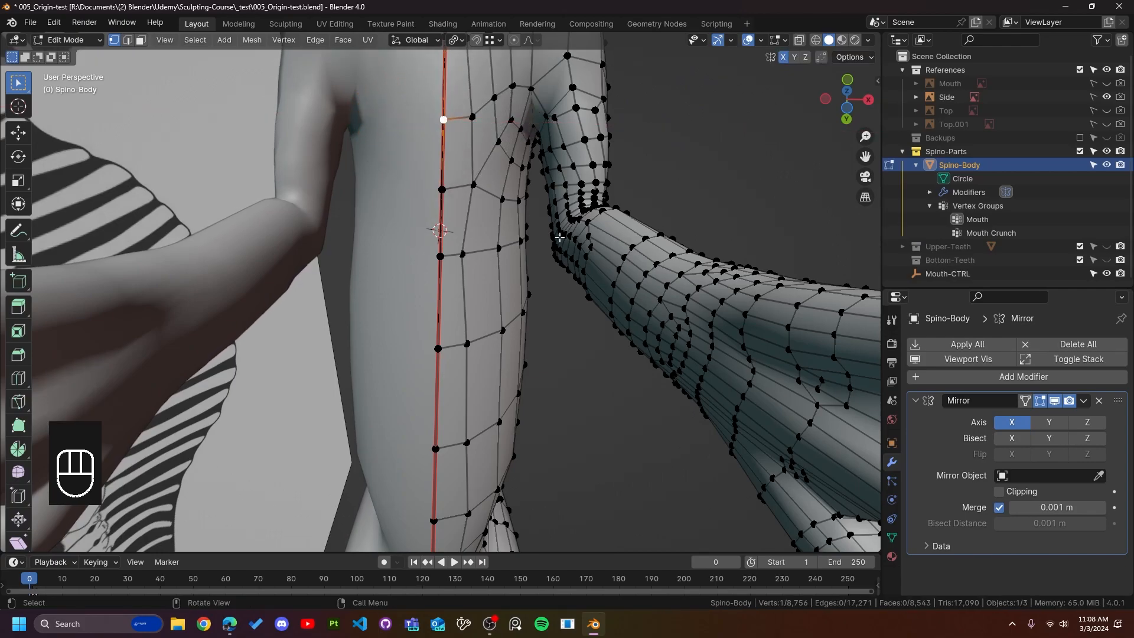
# Step: Enable Clipping in the Mirror modifier again and move the selected seam vertex along X onto the mirror plane
pyautogui.click(998, 491)
pyautogui.press('g')
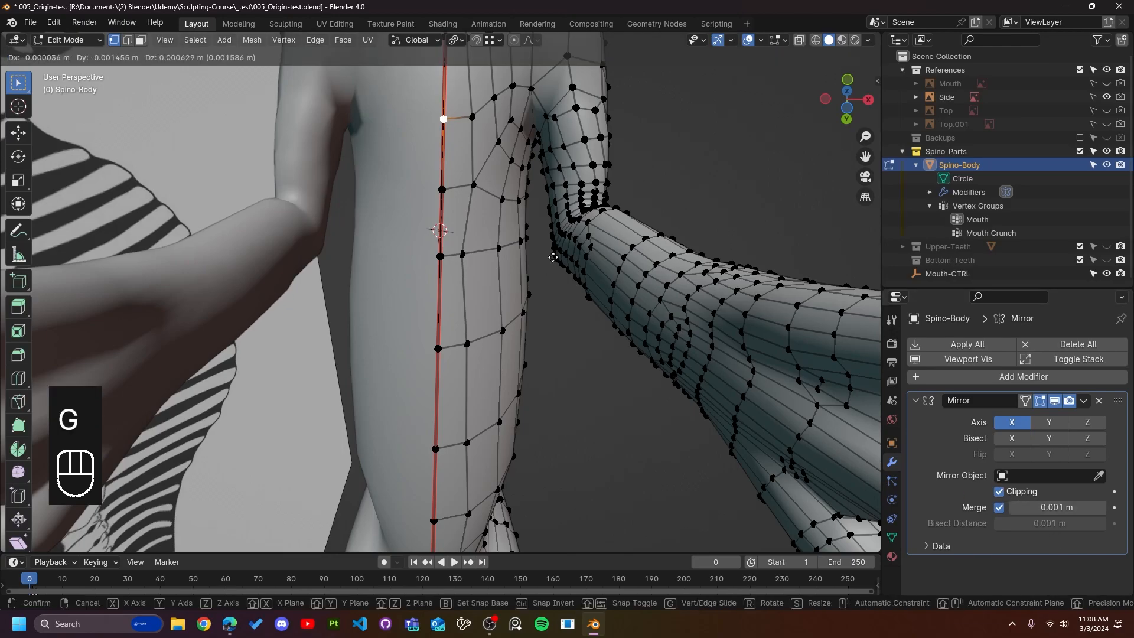
pyautogui.press('x')
pyautogui.click(521, 255)
# Step: Move the centre-line vertex directly below the previous one along X so it clips to the mirror plane
pyautogui.click(443, 187)
pyautogui.press('g')
pyautogui.press('x')
pyautogui.click(451, 254)
# Step: Move the following seam vertex, just below the 3D cursor, about -0.13 m along X
pyautogui.click(456, 270)
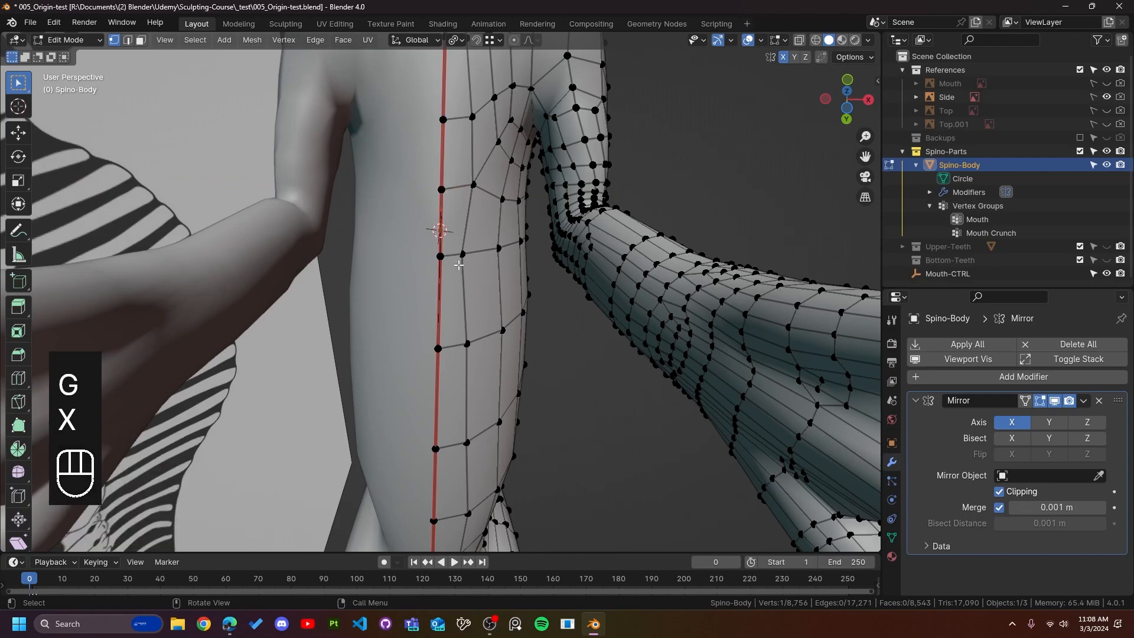
pyautogui.press('g')
pyautogui.press('x')
pyautogui.click(482, 270)
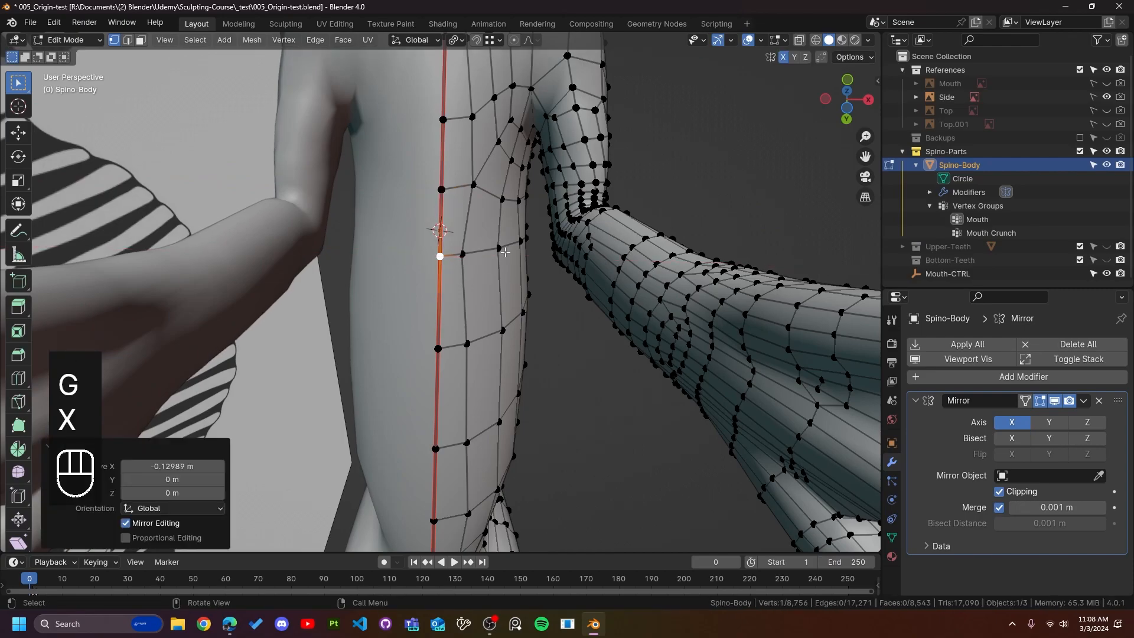
# Step: Check the seam along the chest and neck without overlays, then restore the overlays
pyautogui.click(748, 41)
pyautogui.moveTo(606, 200); pyautogui.dragTo(513, 497, button='middle')
pyautogui.keyDown('shift'); pyautogui.moveTo(501, 433); pyautogui.dragTo(555, 307, button='middle'); pyautogui.keyUp('shift')
pyautogui.click(744, 41)
pyautogui.moveTo(560, 349); pyautogui.dragTo(553, 347, button='middle')
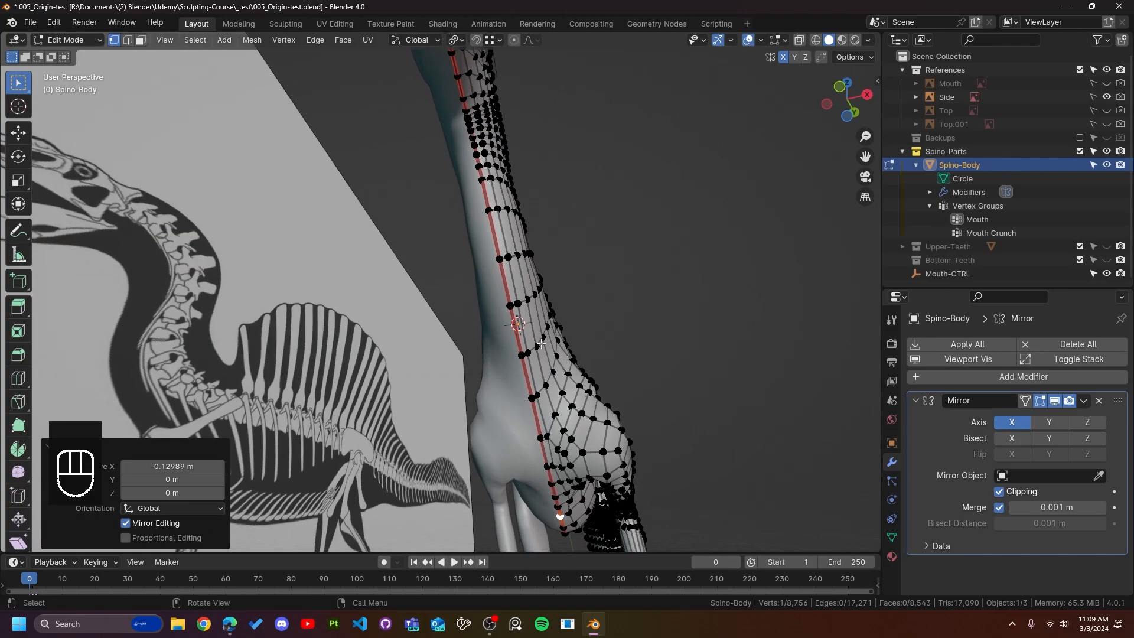
# Step: Select the whole centre edge loop in edge select mode and hide the overlays
pyautogui.press('2')
pyautogui.scroll(2, 542, 344)
pyautogui.keyDown('alt'); pyautogui.click(542, 298); pyautogui.keyUp('alt')
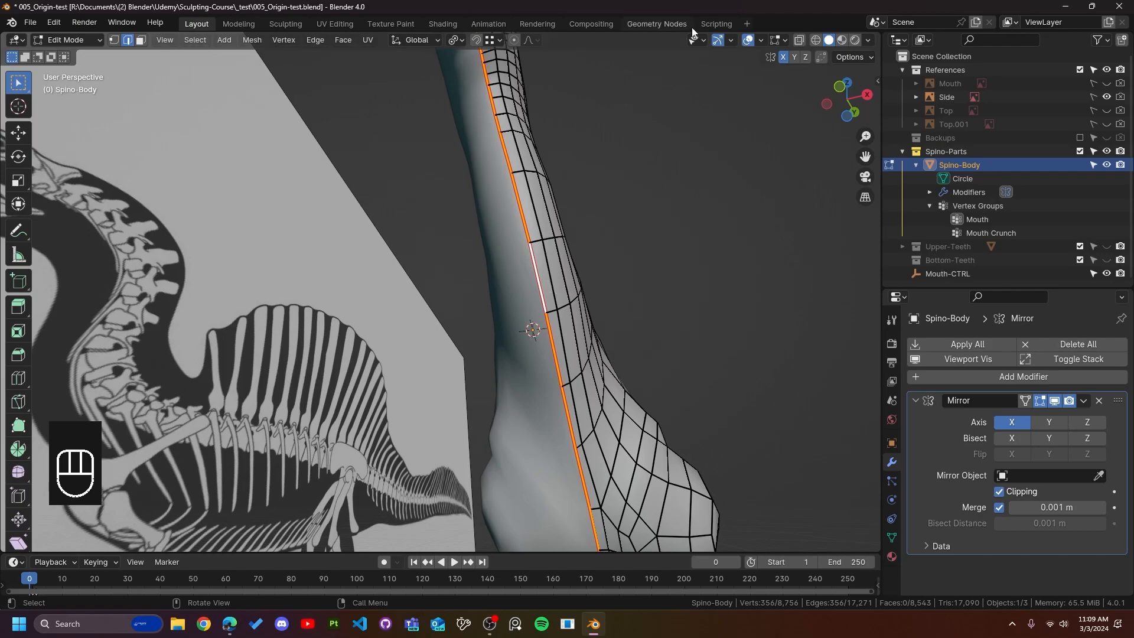
pyautogui.click(750, 44)
pyautogui.keyDown('shift'); pyautogui.moveTo(567, 354); pyautogui.dragTo(516, 392, button='middle'); pyautogui.keyUp('shift')
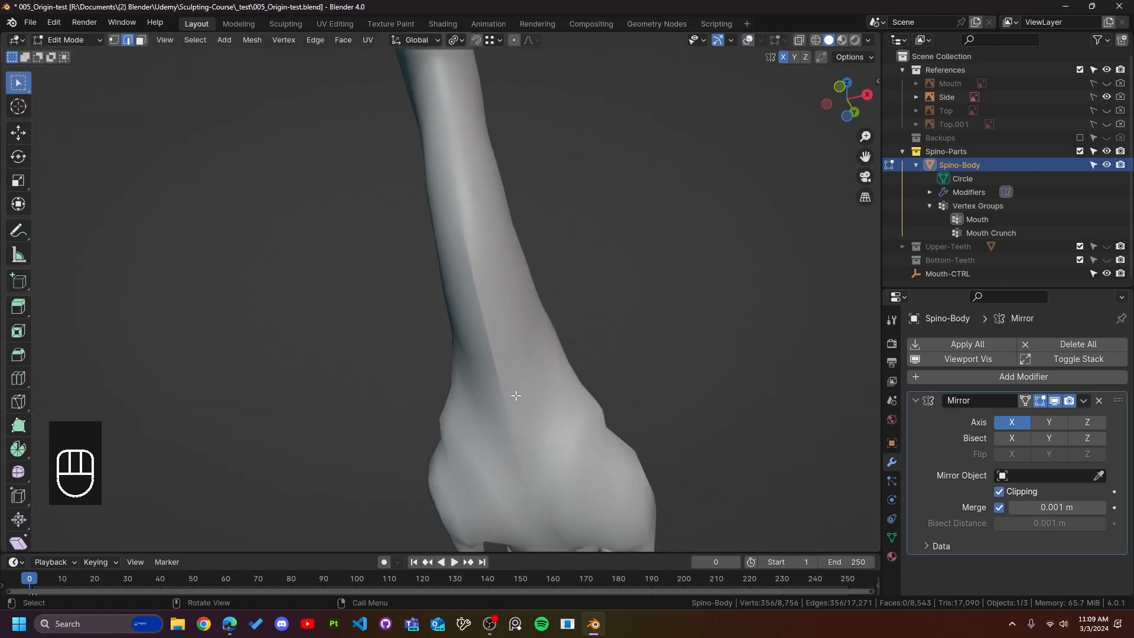
# Step: Try to move the selected centre edge loop along X, first with the overlays hidden and again with them shown
pyautogui.press('g')
pyautogui.press('x')
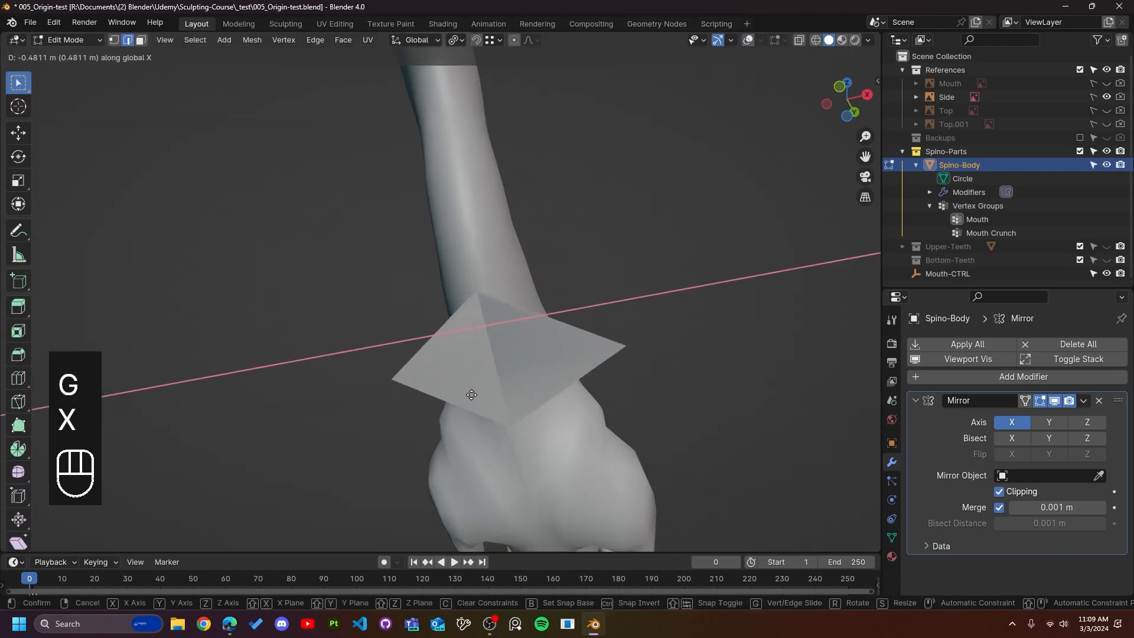
pyautogui.rightClick(627, 373)
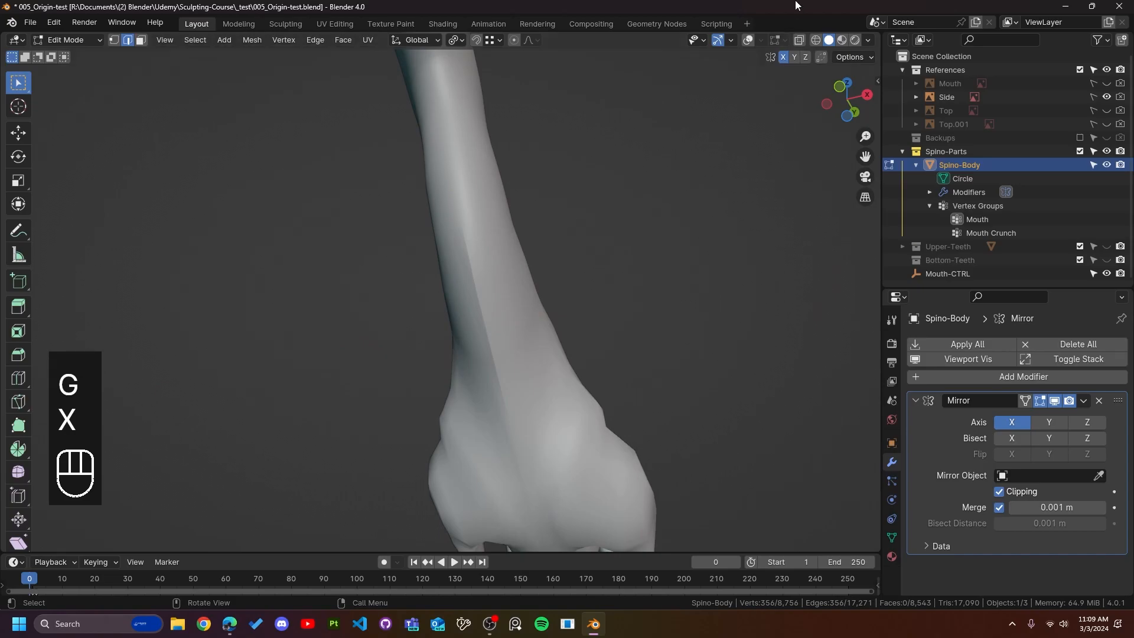
pyautogui.click(749, 40)
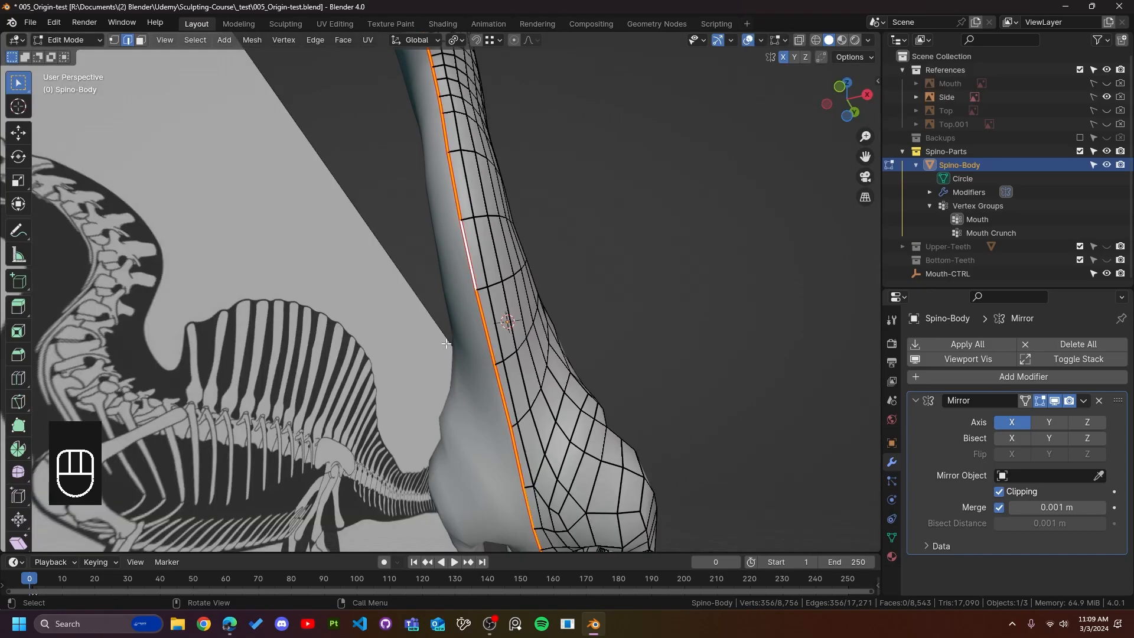
pyautogui.press('g')
pyautogui.press('x')
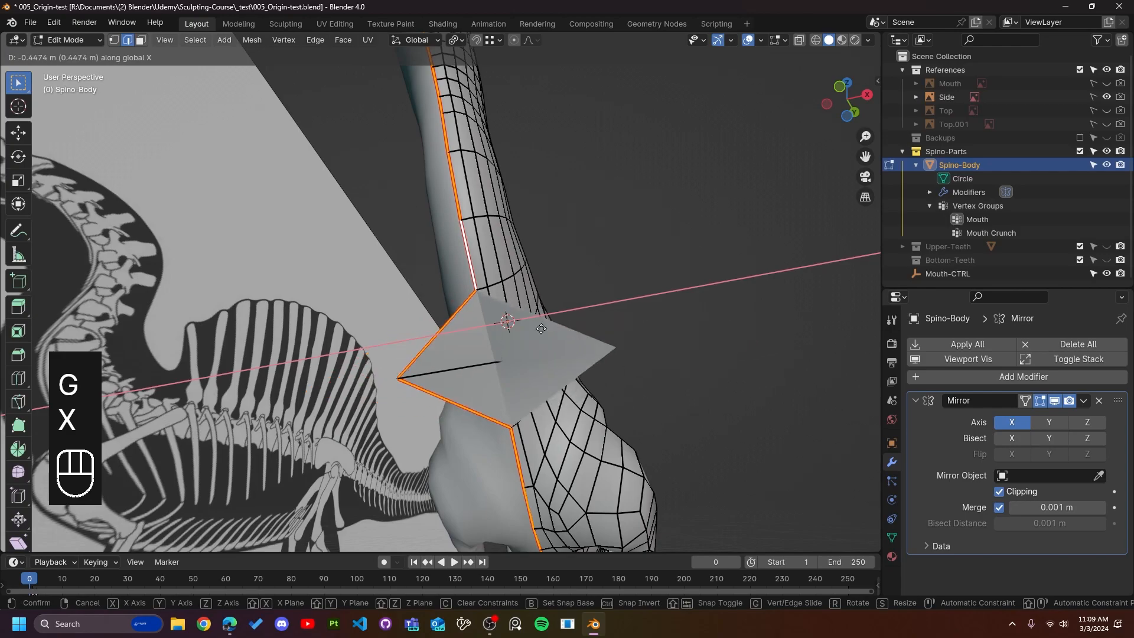
pyautogui.click(540, 269)
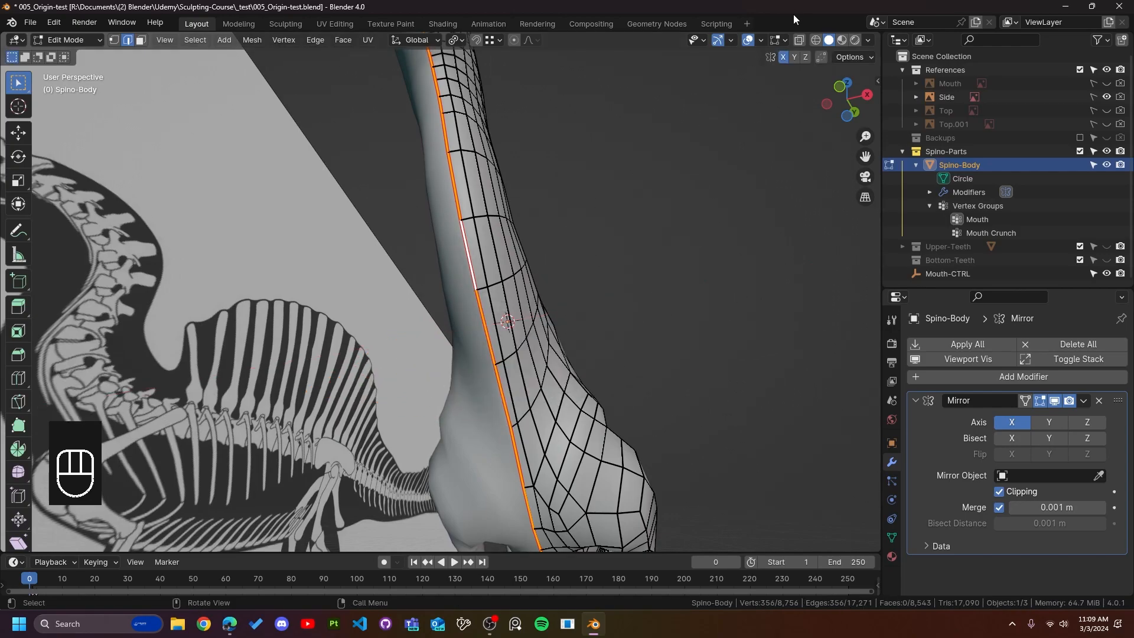
# Step: Move the whole selected centre edge loop about 0.1 m along X with Clipping on
pyautogui.scroll(-10, 489, 477)
pyautogui.moveTo(493, 461); pyautogui.dragTo(555, 369, button='middle')
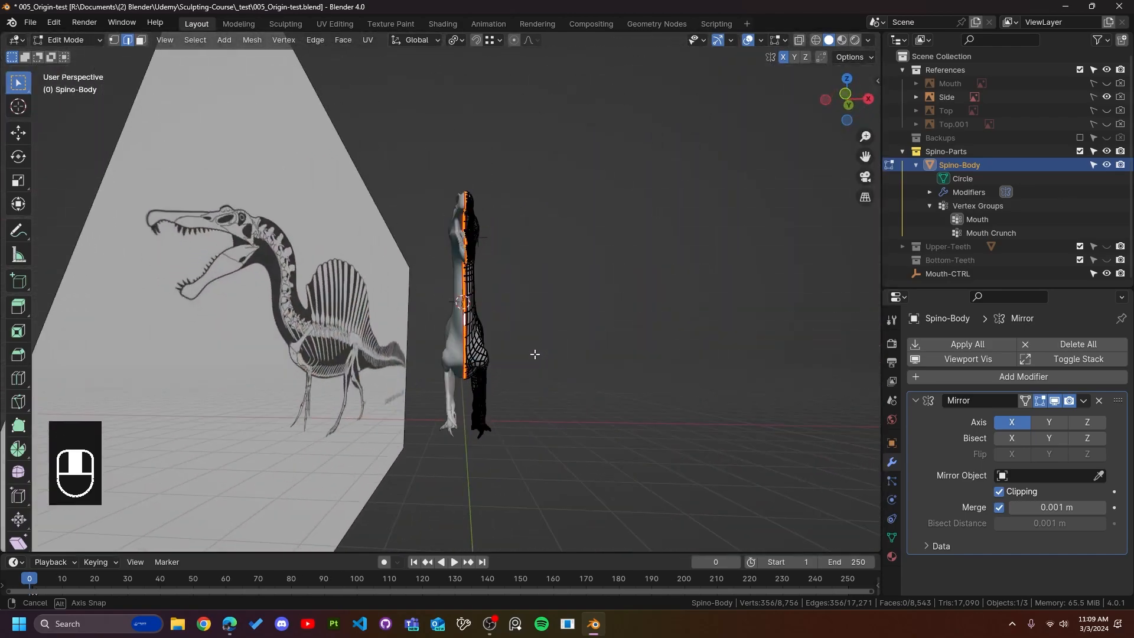
pyautogui.scroll(6, 546, 371)
pyautogui.press('g')
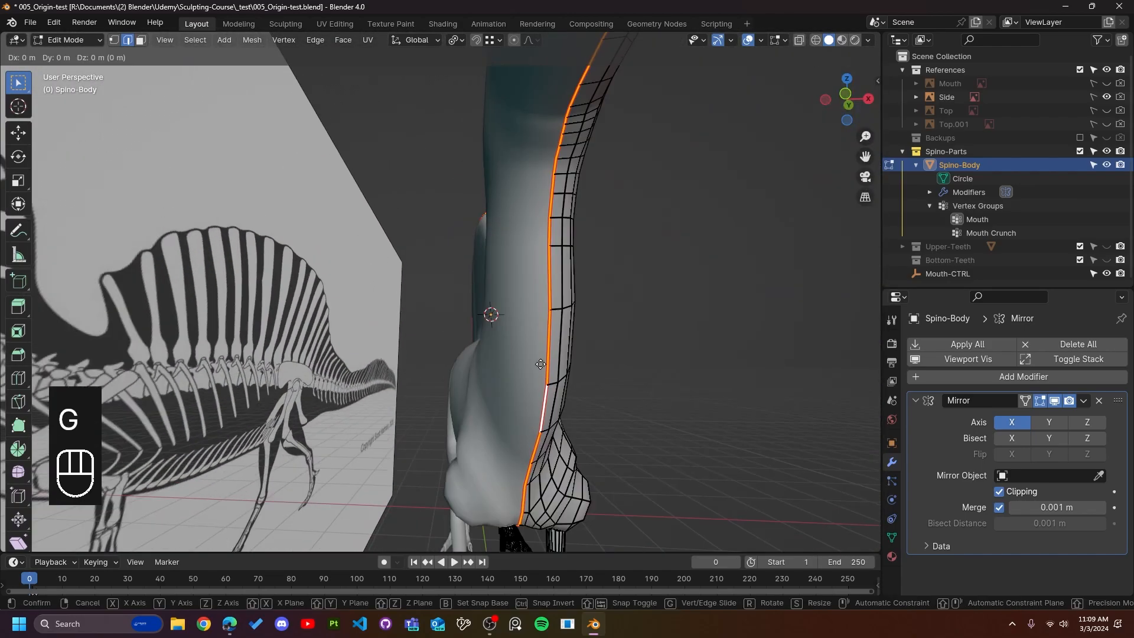
pyautogui.press('x')
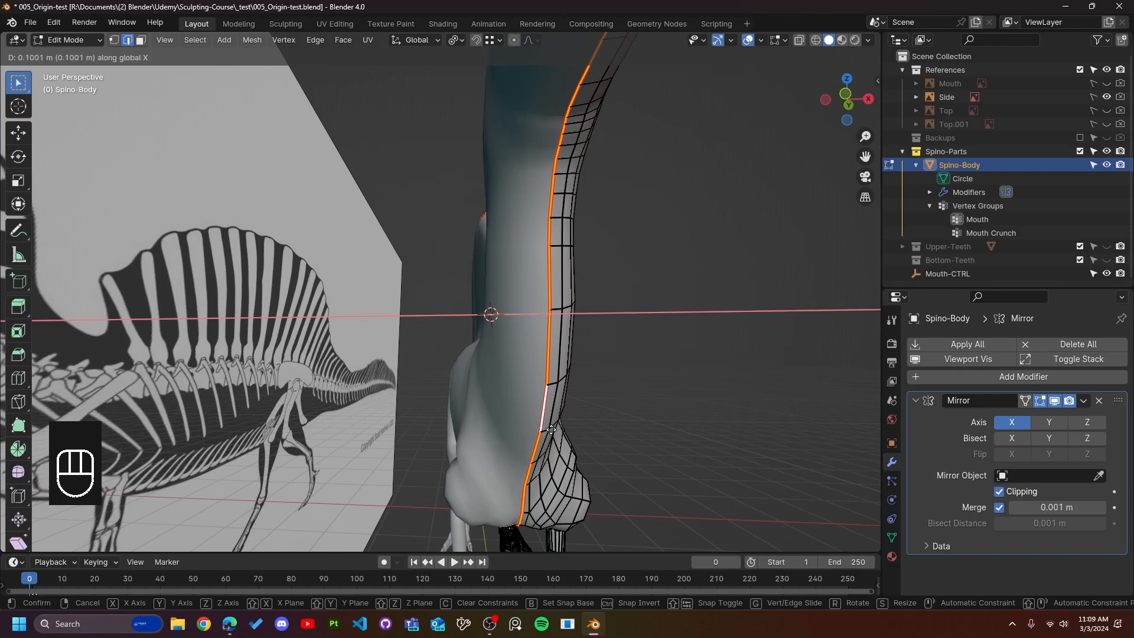
pyautogui.click(551, 429)
# Step: Hide the overlays and examine the whole body for remaining gaps along the mirror seam
pyautogui.click(749, 40)
pyautogui.scroll(-5, 590, 314)
pyautogui.moveTo(561, 314); pyautogui.dragTo(661, 372, button='middle')
pyautogui.scroll(5, 577, 374)
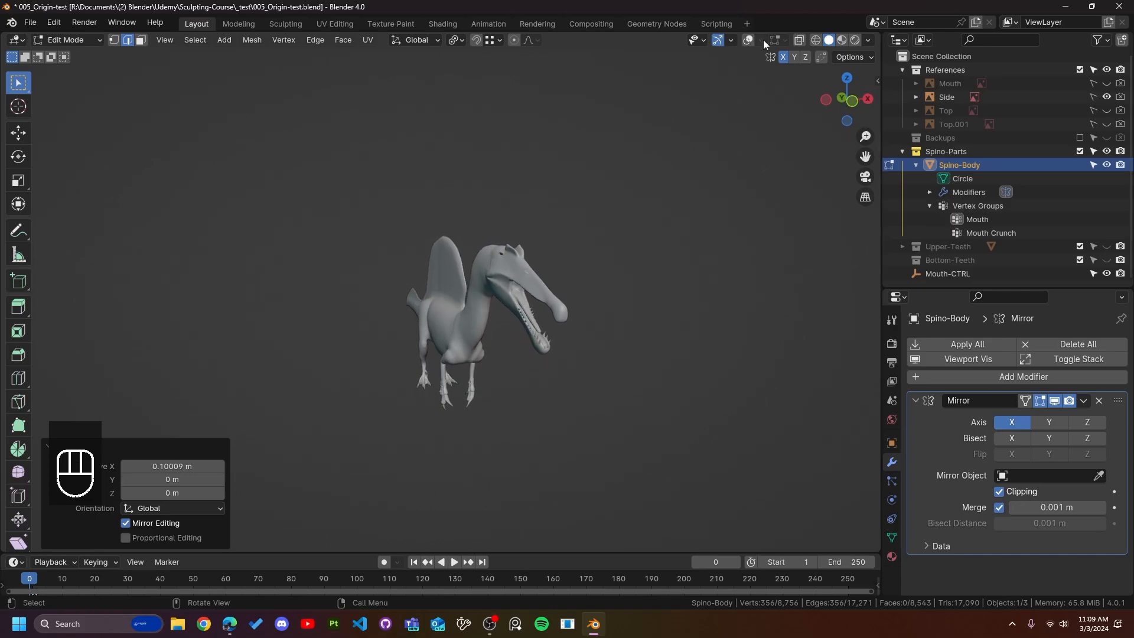
# Step: Show the overlays, return to Object Mode and look over the finished mirrored body
pyautogui.click(748, 39)
pyautogui.scroll(2, 510, 397)
pyautogui.press('Tab')
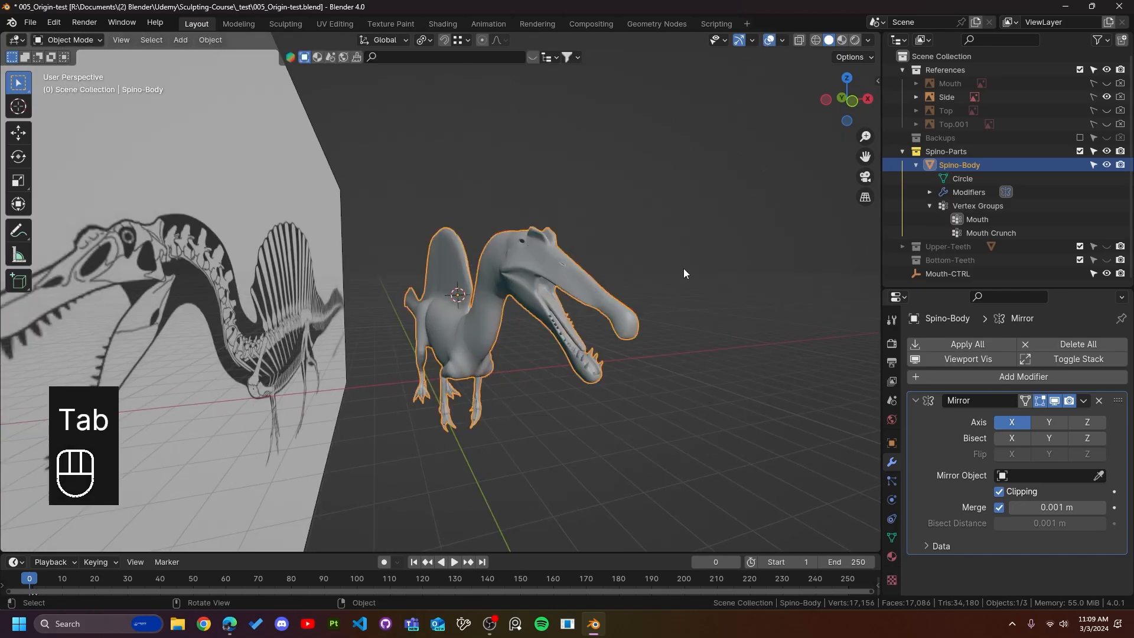
pyautogui.scroll(-3, 644, 334)
pyautogui.moveTo(643, 335); pyautogui.dragTo(551, 333, button='middle')
pyautogui.scroll(2, 555, 338)
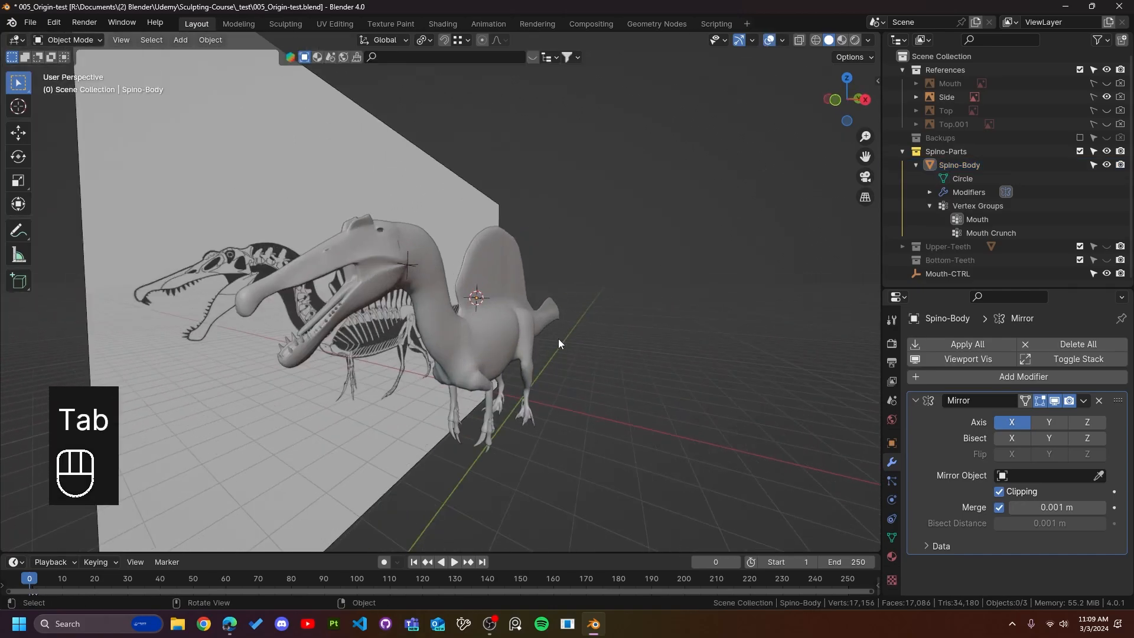